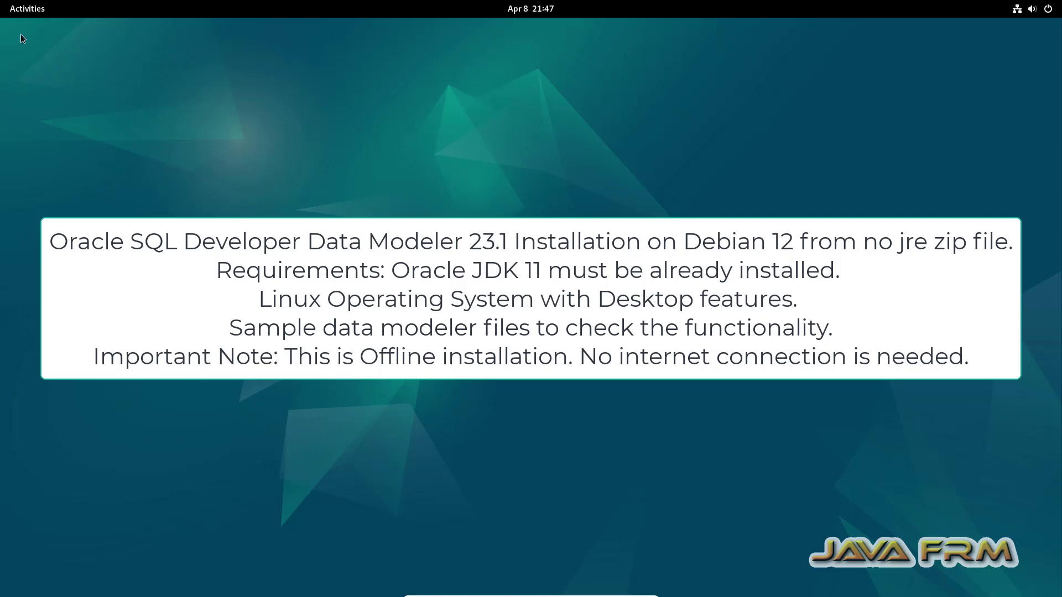
Check the operating system name in the system's About settings, then close the settings window.
click(24, 11)
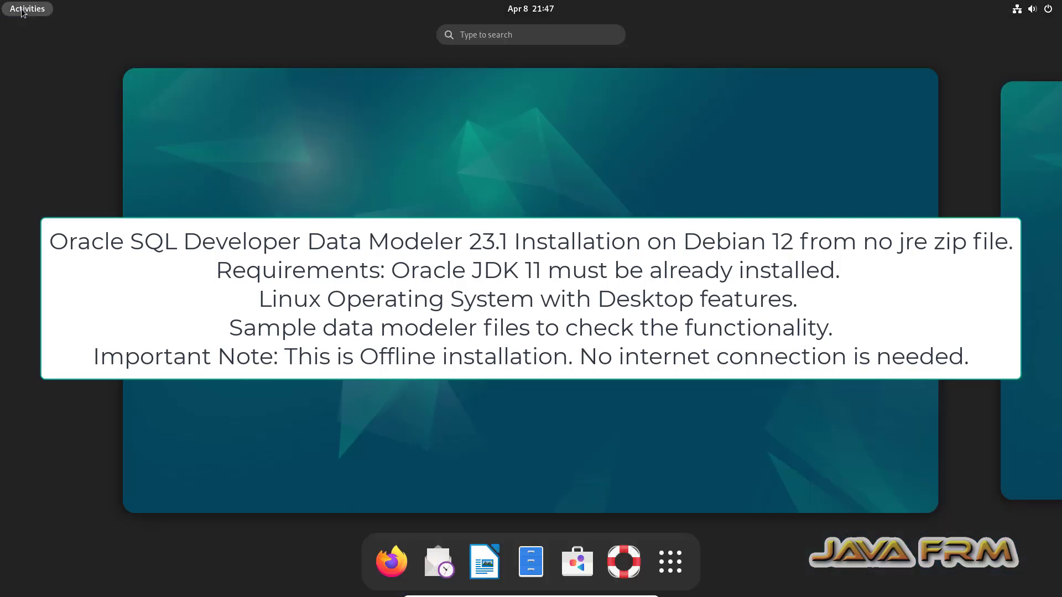
click(513, 34)
text(about)
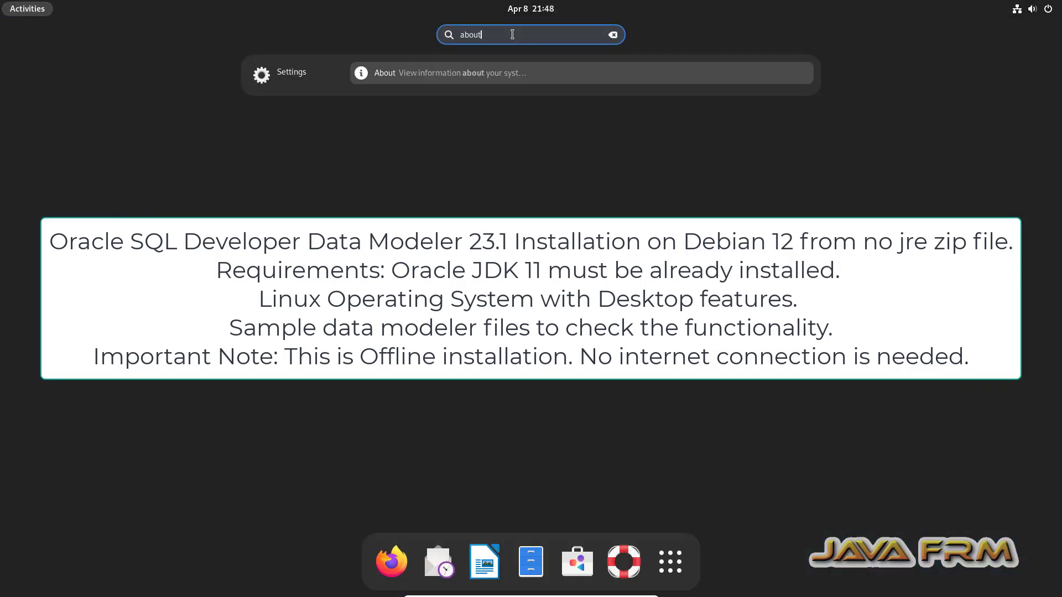
key(Return)
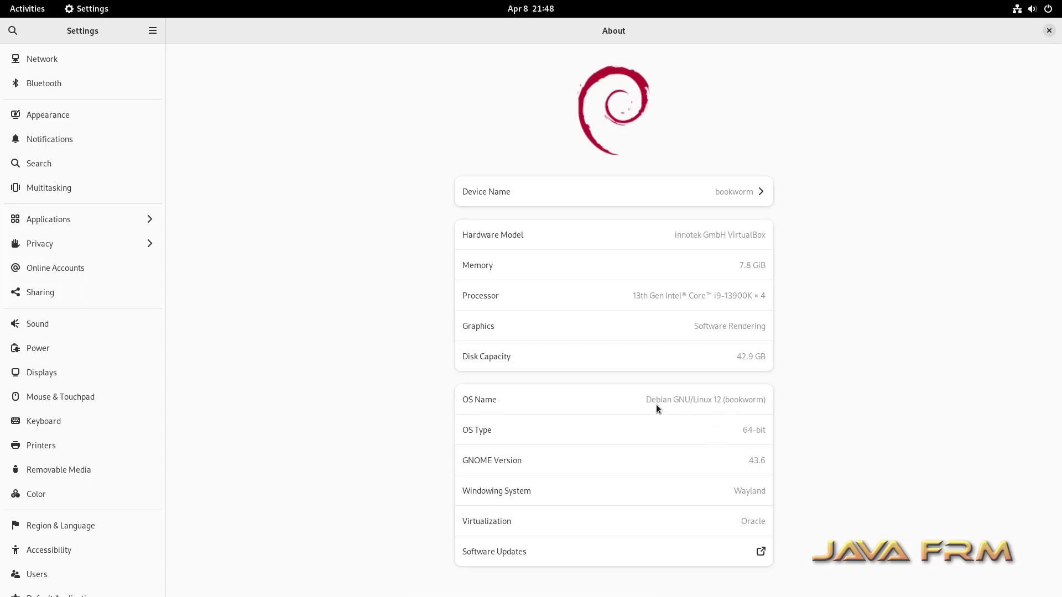
drag(653, 403, 773, 401)
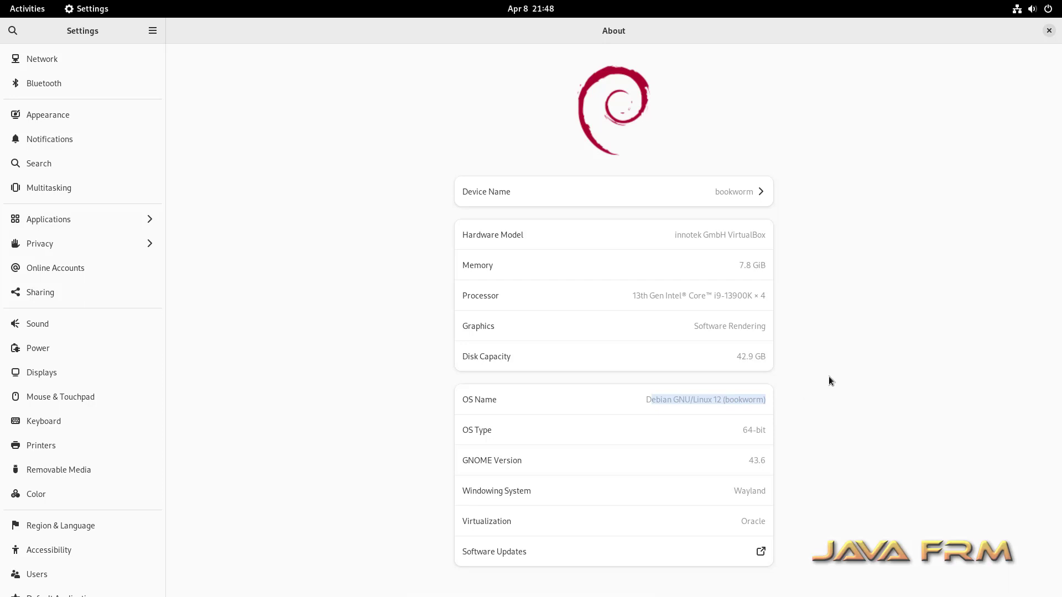
click(1049, 31)
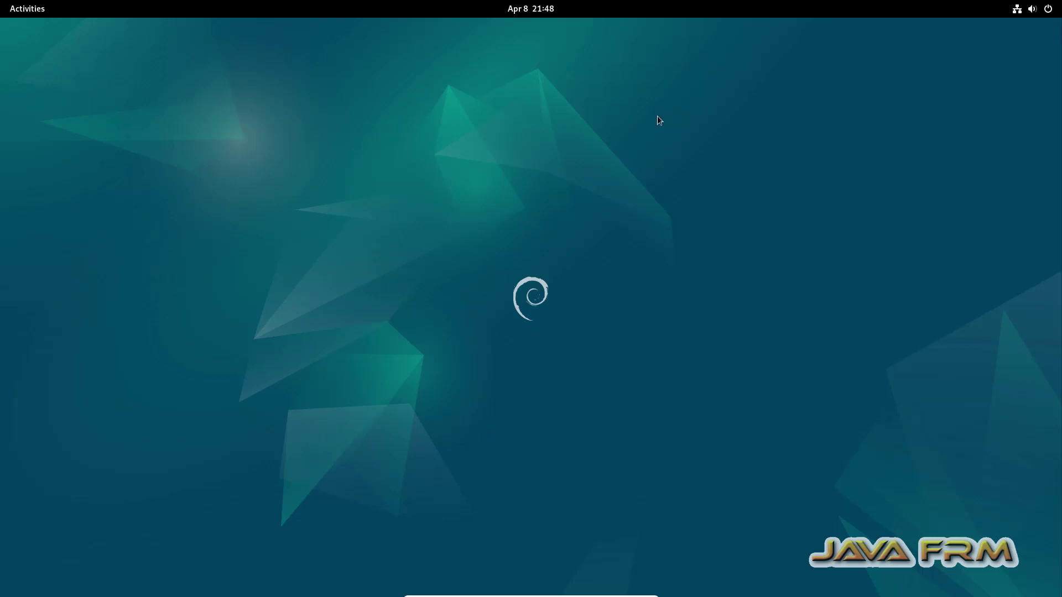
Open the file manager and browse the root file system to the /opt/jdk-11 folder.
click(25, 9)
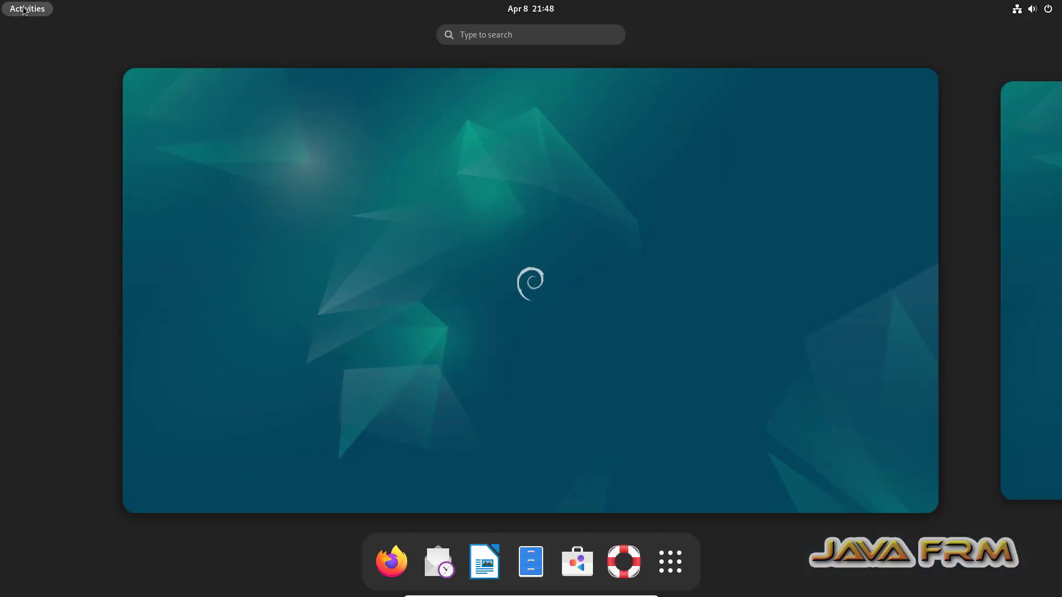
click(531, 562)
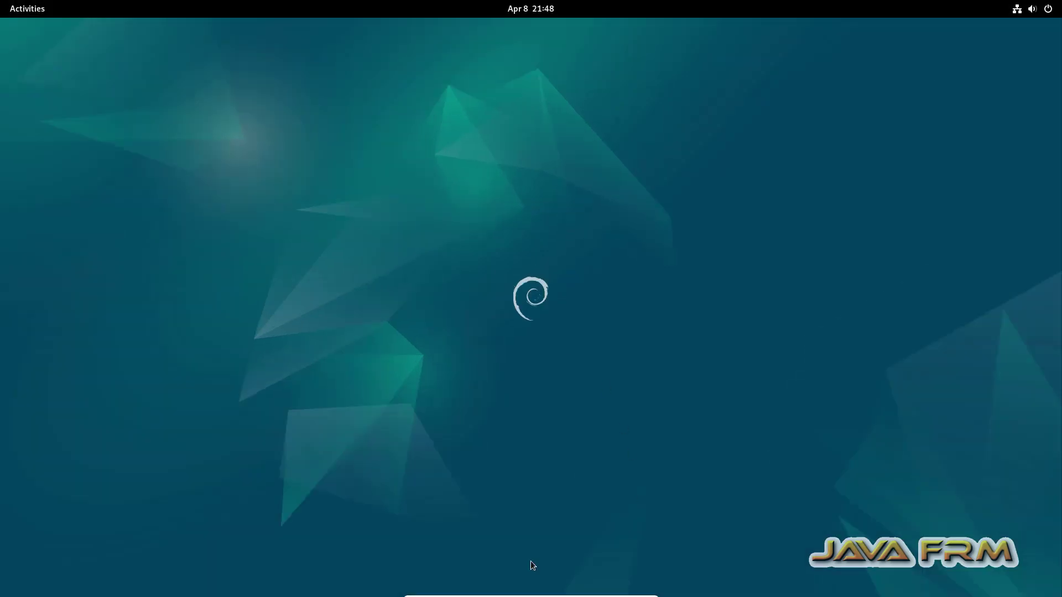
click(60, 305)
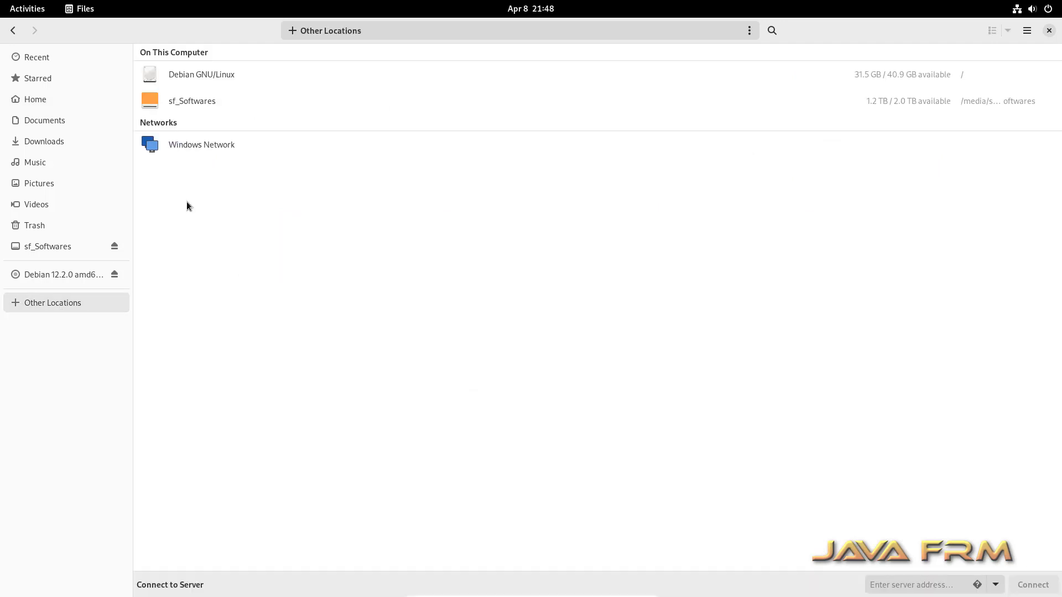
click(196, 80)
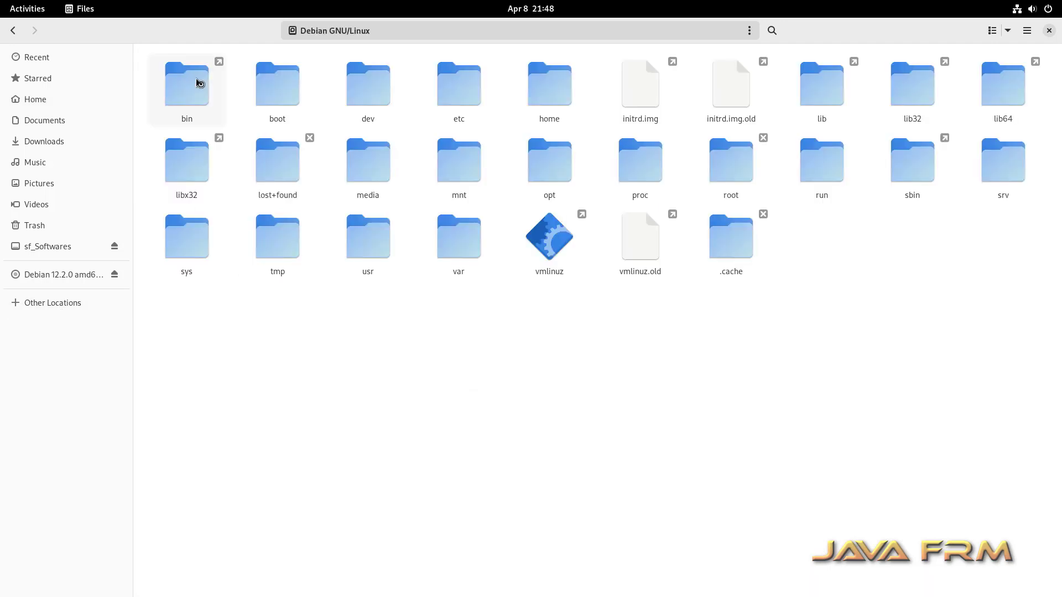
double_click(553, 183)
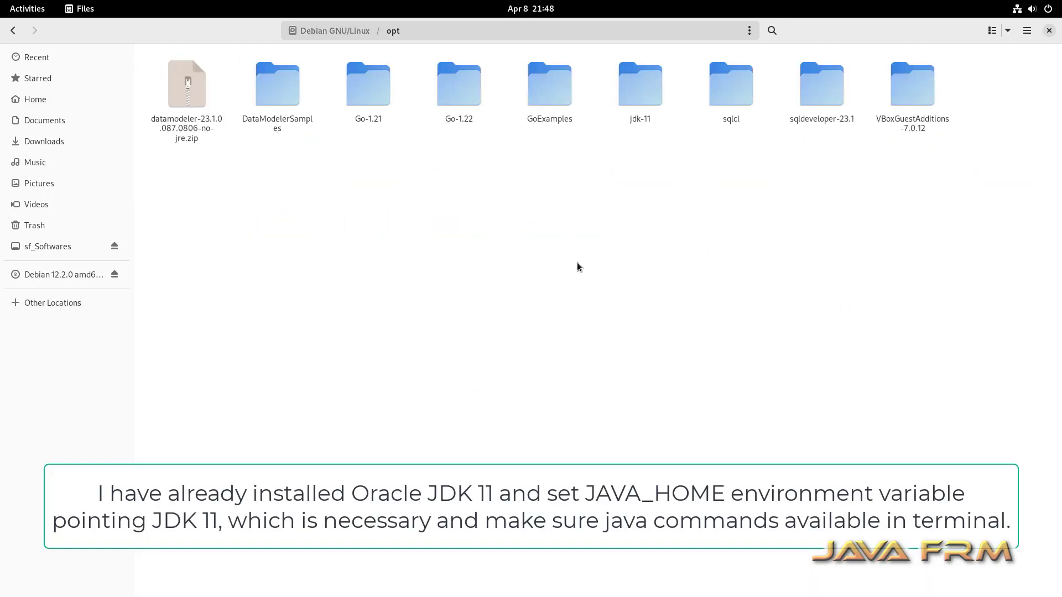
double_click(631, 98)
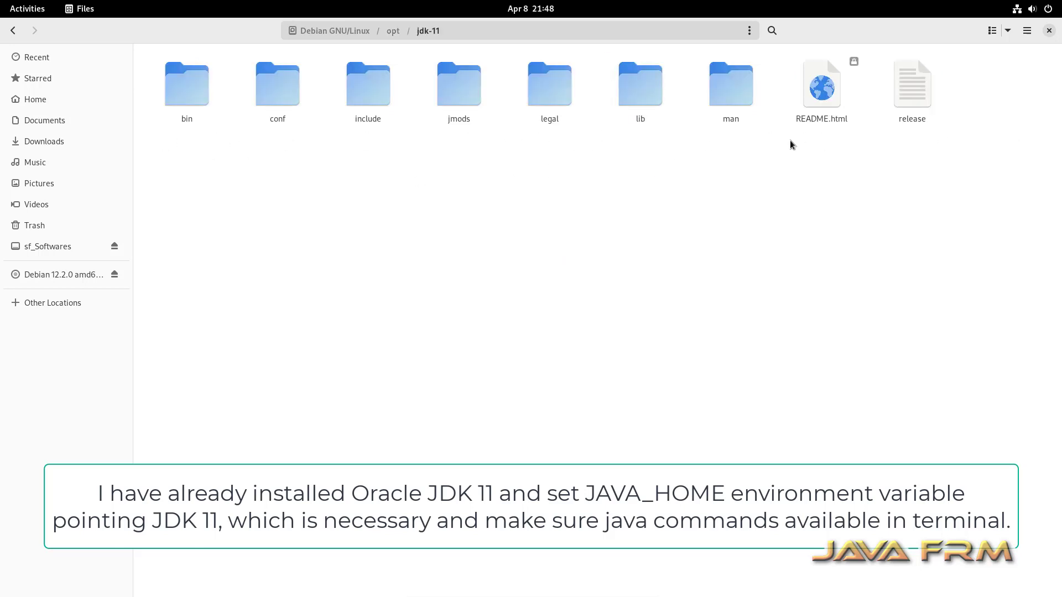
Open the home folder's .profile file in Text Editor and examine the JAVA_HOME and PATH export lines.
click(35, 102)
right_click(633, 249)
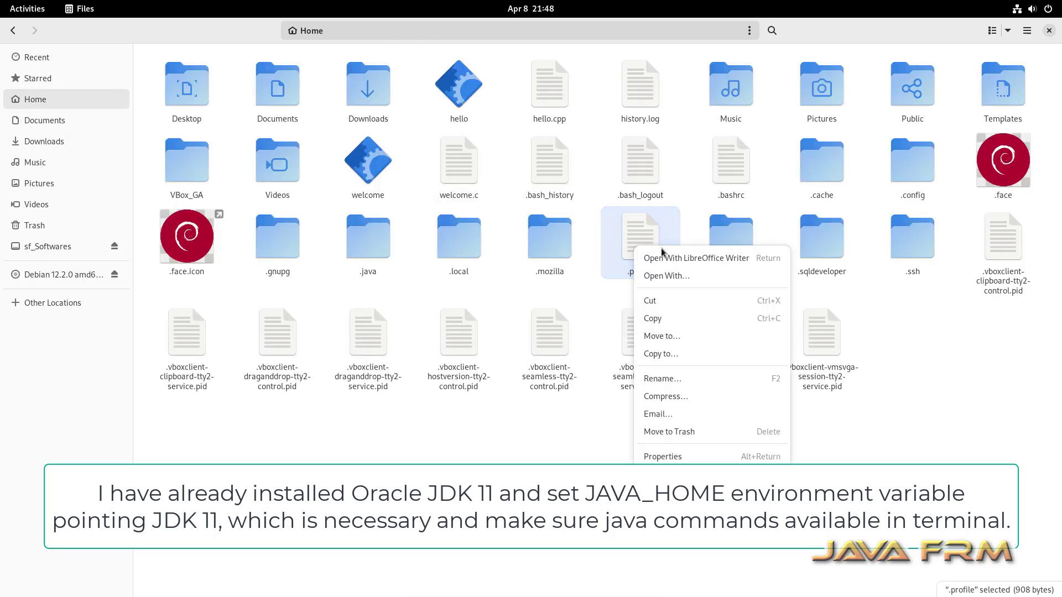
click(680, 275)
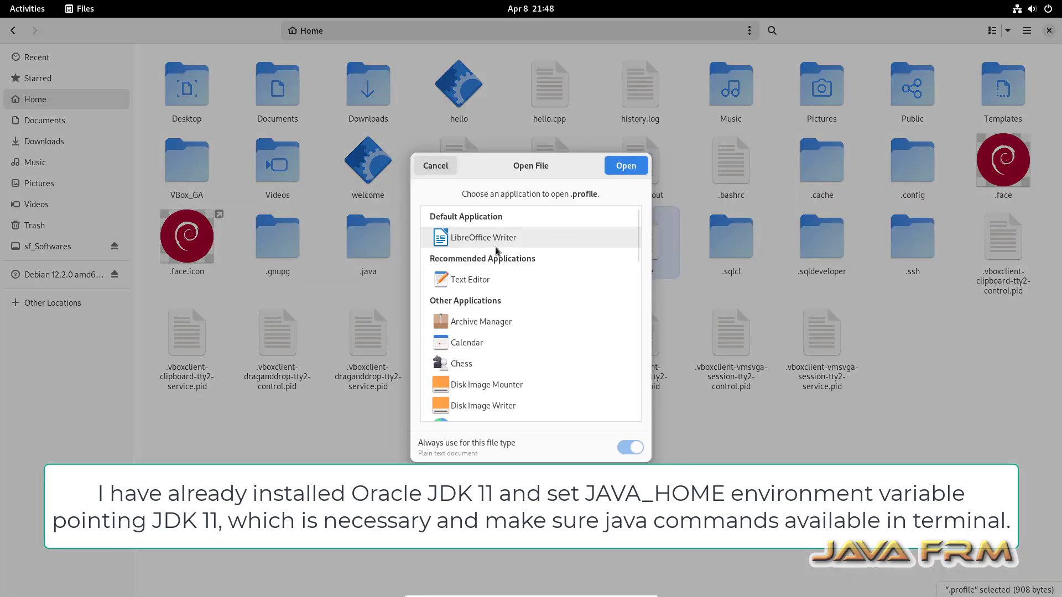
click(486, 281)
click(630, 172)
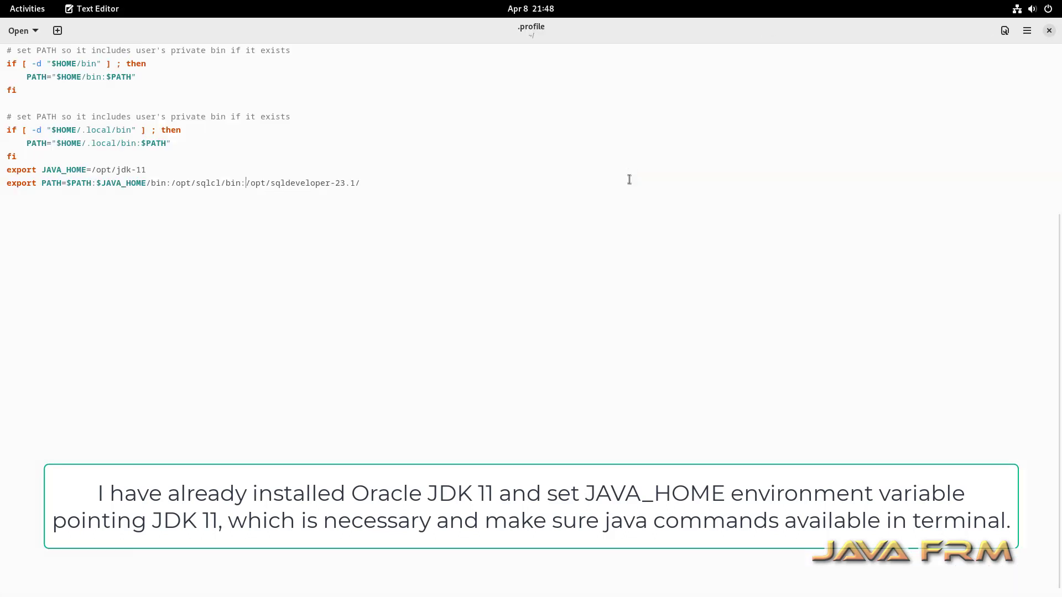
mouse_move(9, 171)
mouse_down()
mouse_move(168, 174)
mouse_move(7, 183)
mouse_up()
click(284, 244)
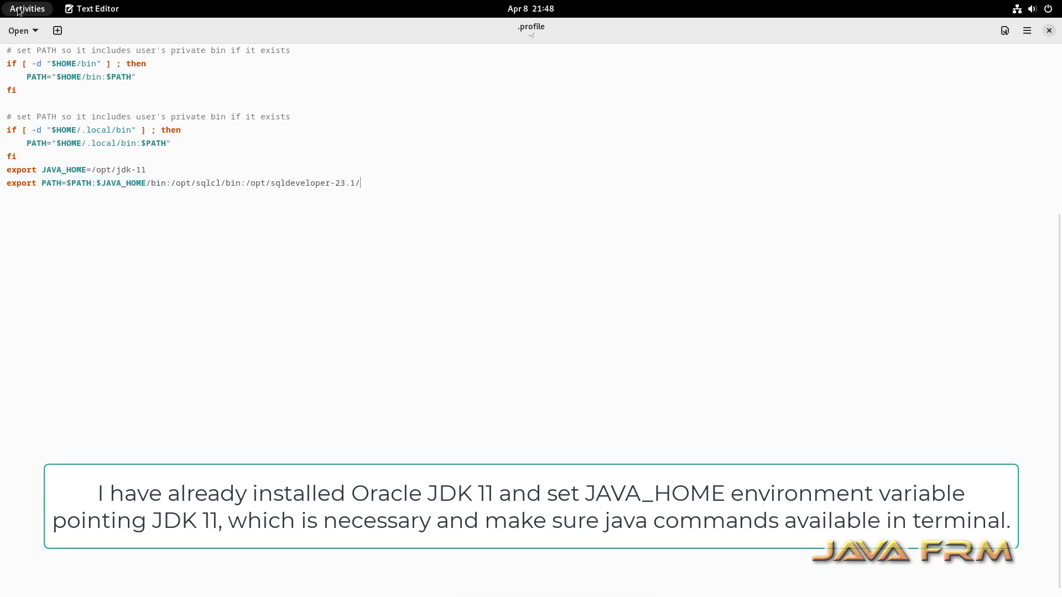
Switch back to the file manager, open a terminal in the home folder and enlarge the terminal text.
click(22, 9)
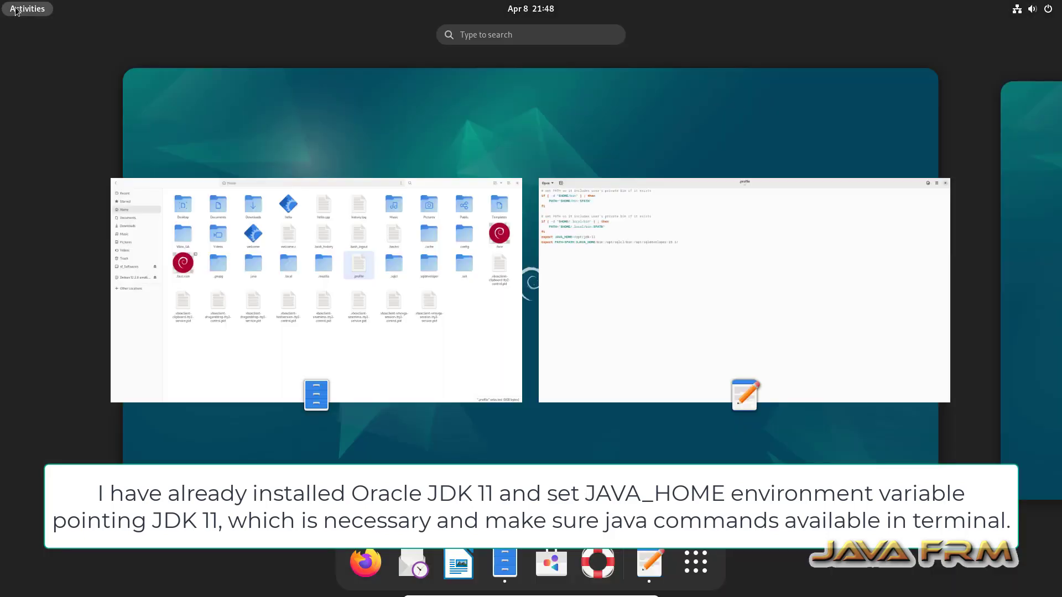
click(342, 340)
right_click(435, 449)
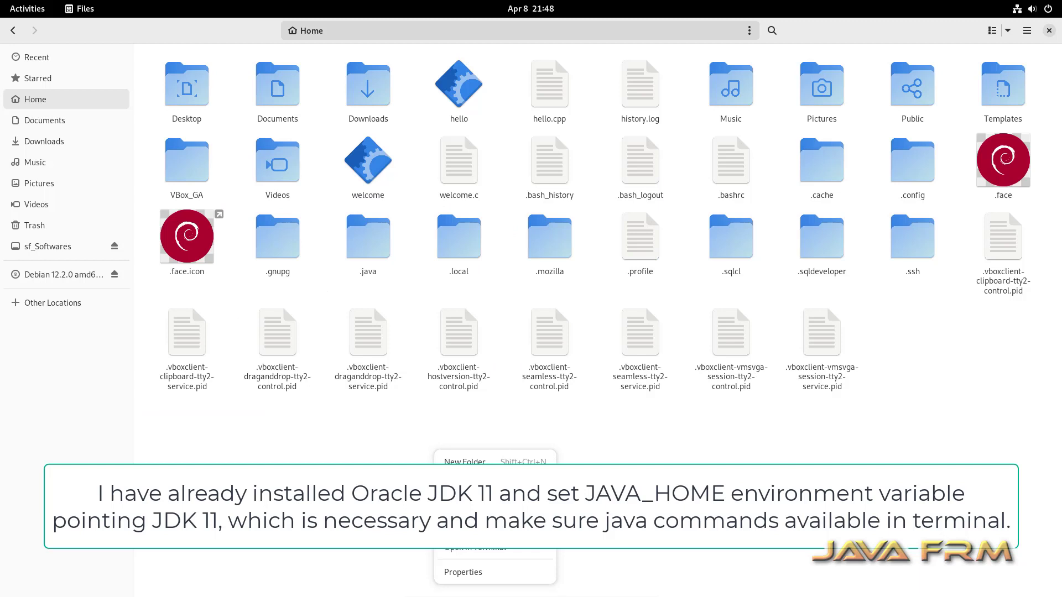
click(487, 550)
double_click(258, 58)
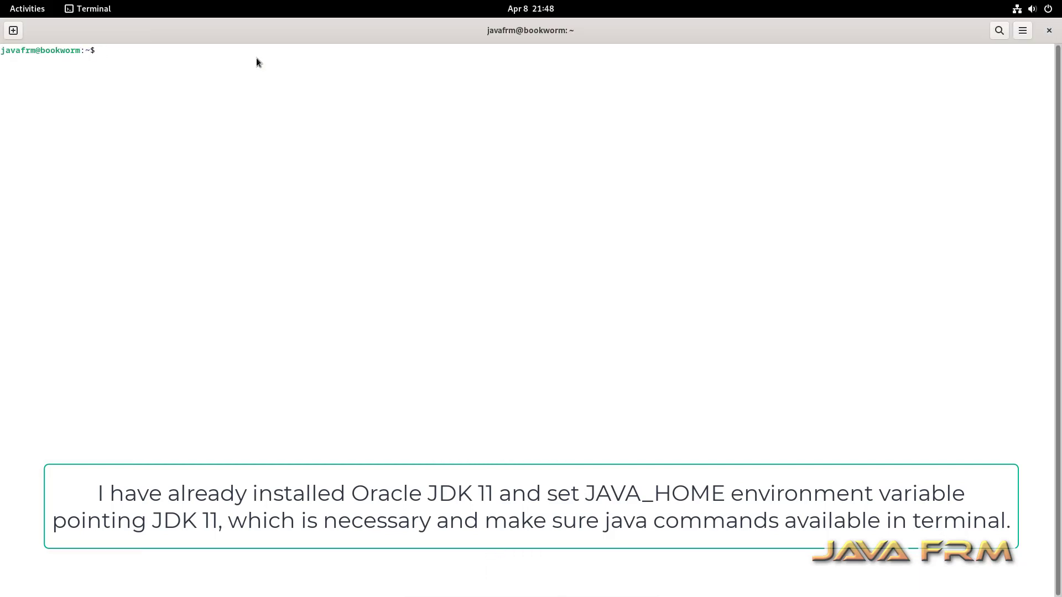
key(ctrl+plus)
key(ctrl+plus)
key(ctrl+plus)
key(ctrl+plus)
key(ctrl+plus)
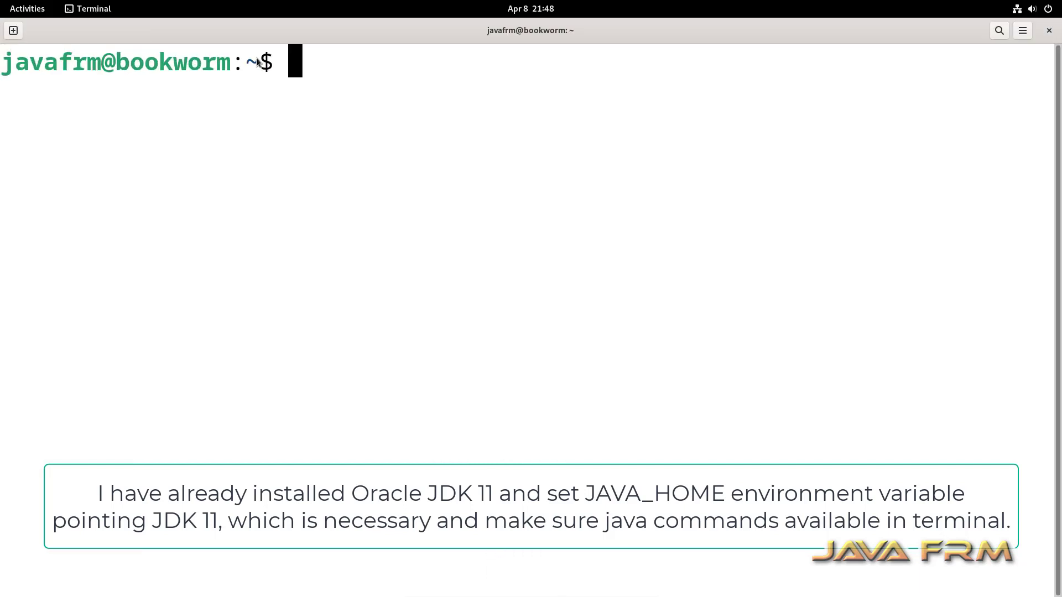
Check the installed Java version and its executable's location with "java --version" and "which java".
text(java )
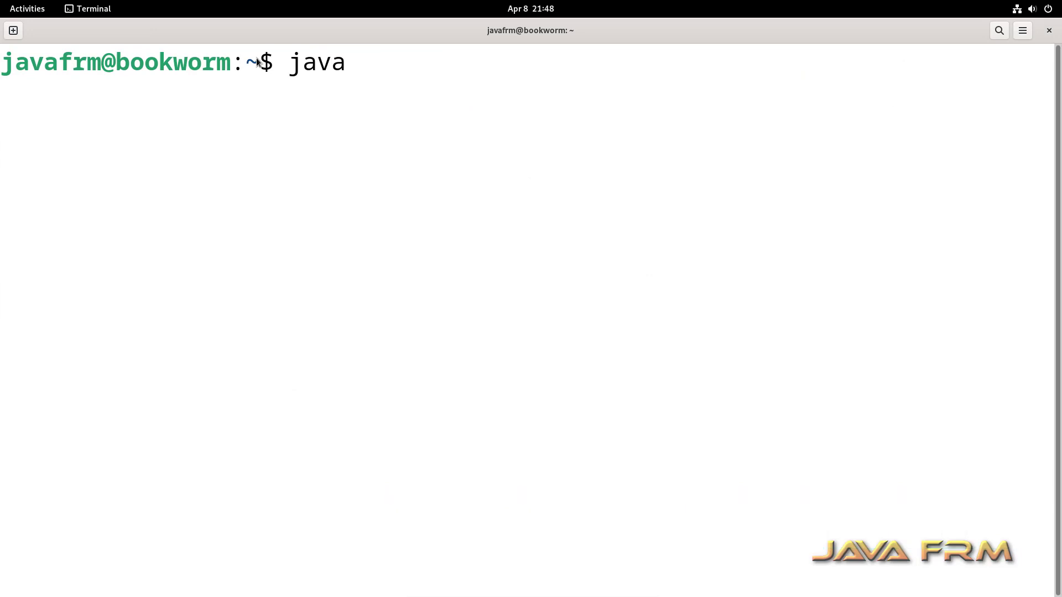
text(--version)
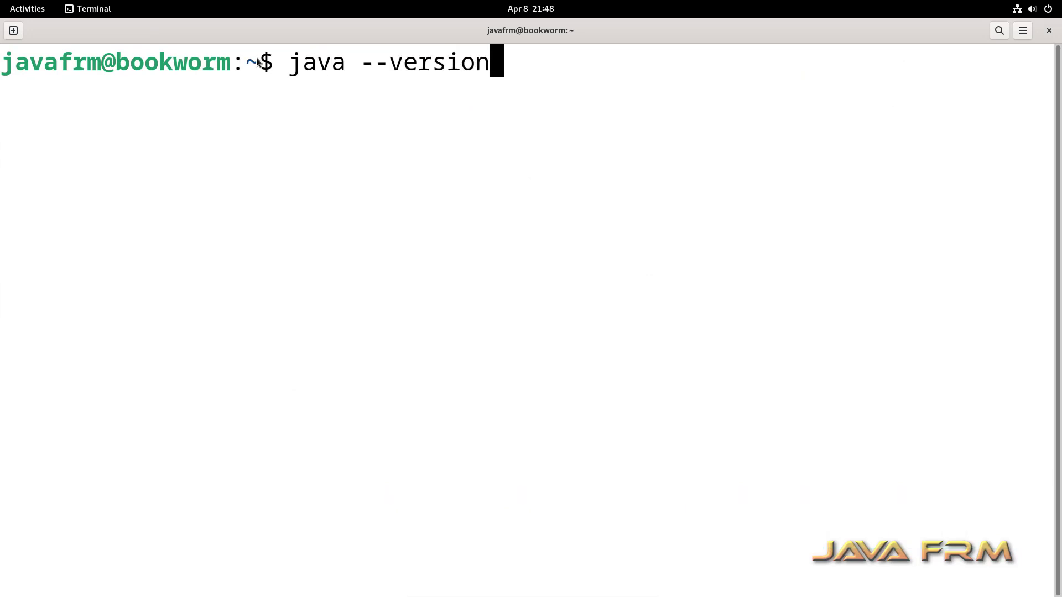
key(Return)
text(which java)
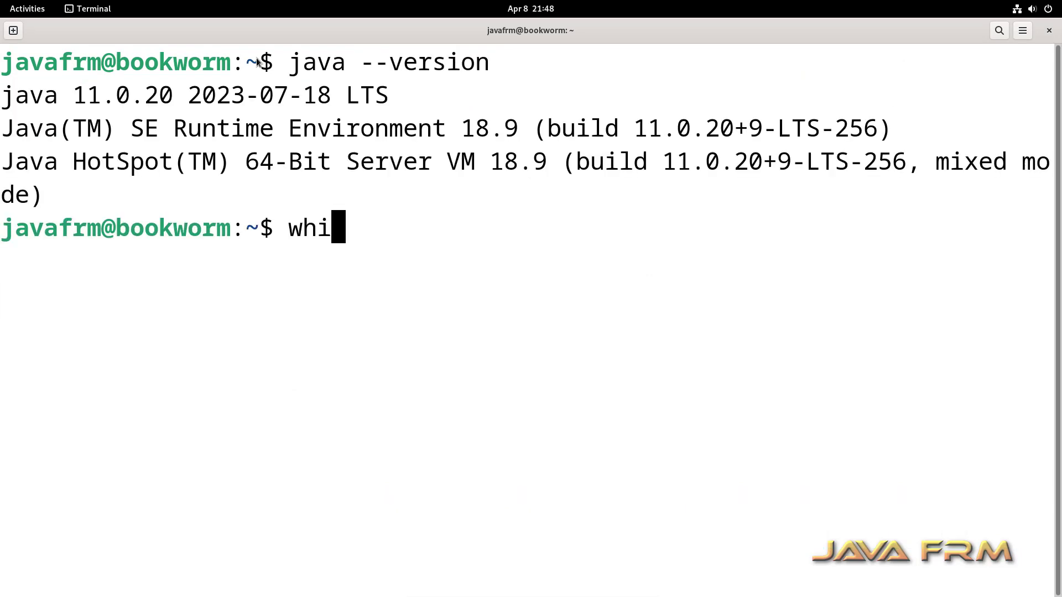
key(Return)
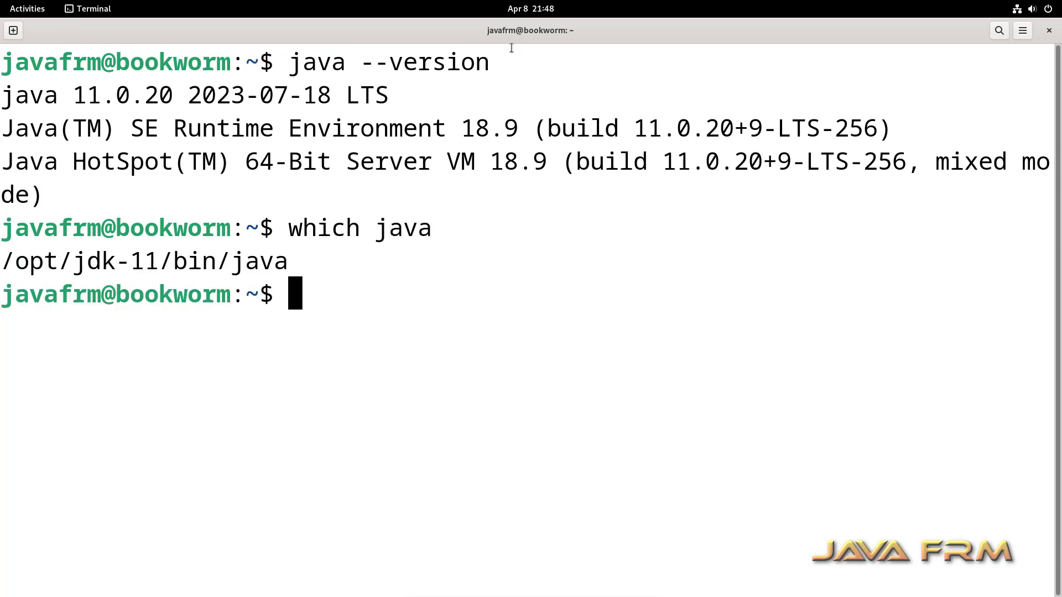
Switch to the file manager and return to the /opt folder.
click(20, 12)
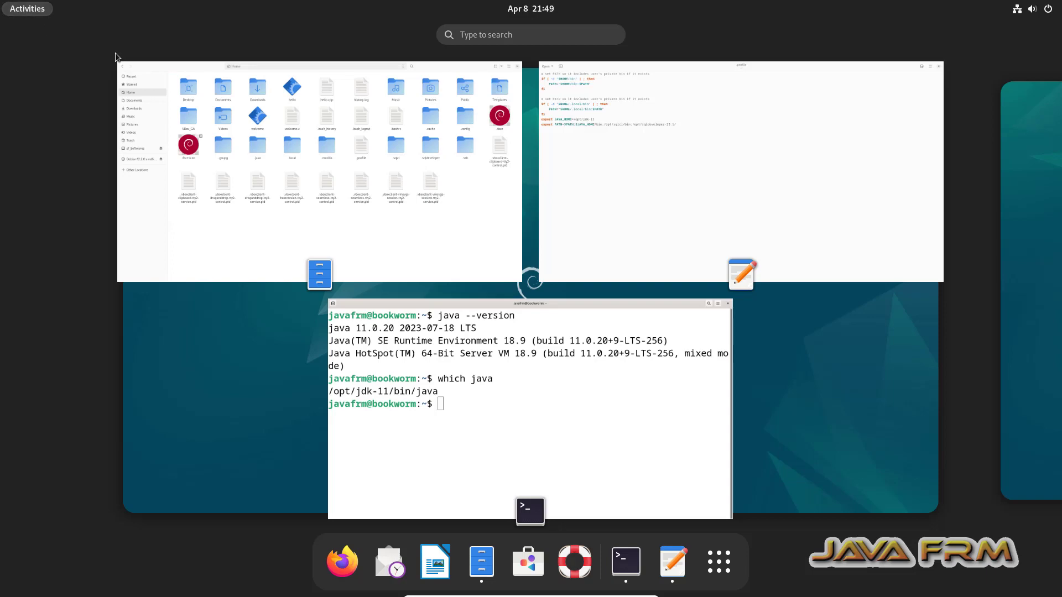
click(422, 237)
click(13, 30)
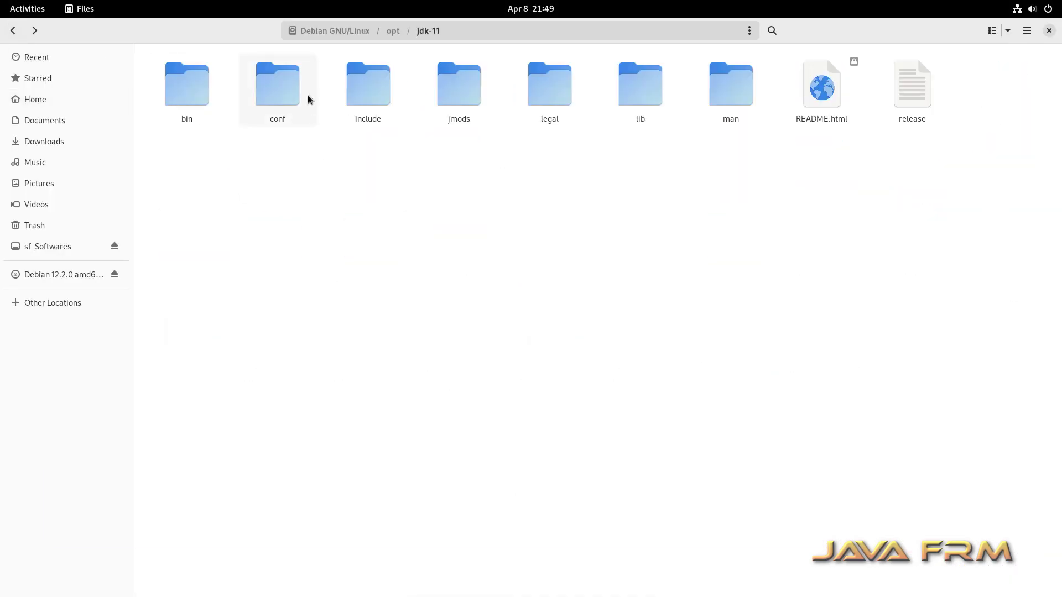
click(392, 32)
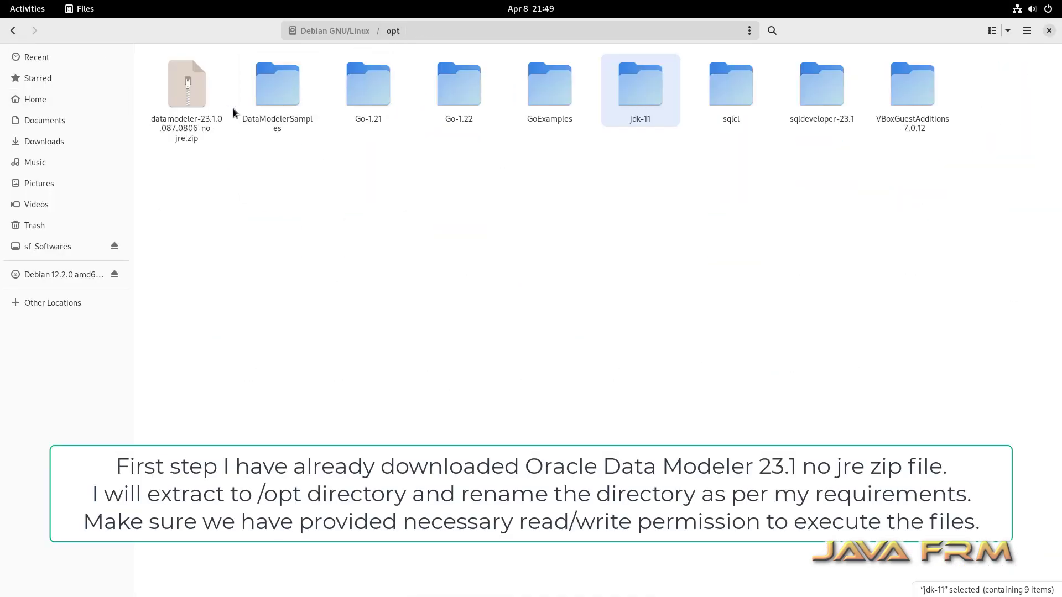
Extract all files of datamodeler-23.1.0.087.0806-no-jre.zip into /opt with Archive Manager, then close the archive.
click(181, 122)
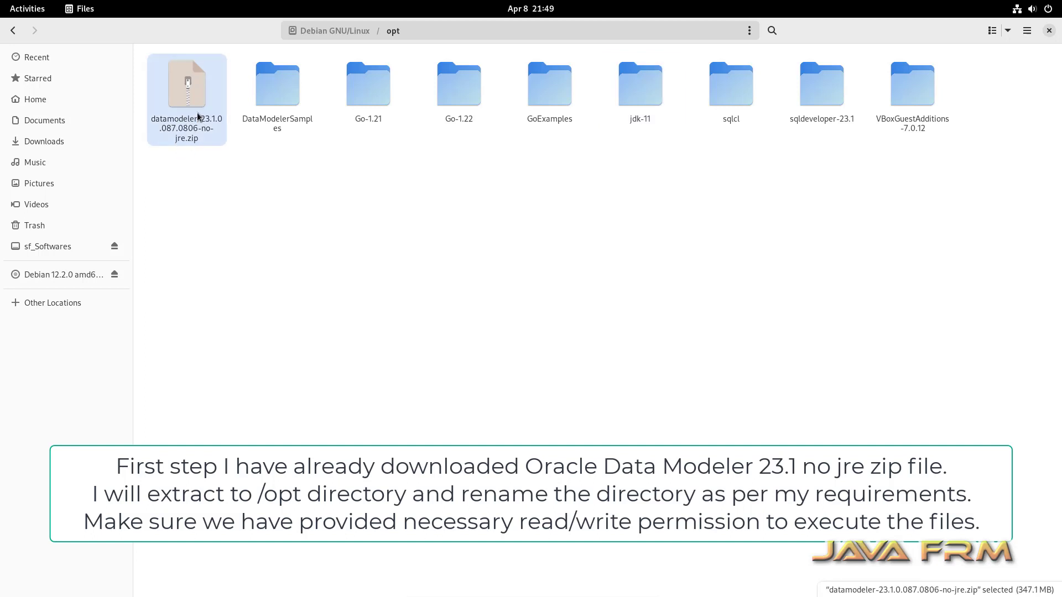
right_click(186, 134)
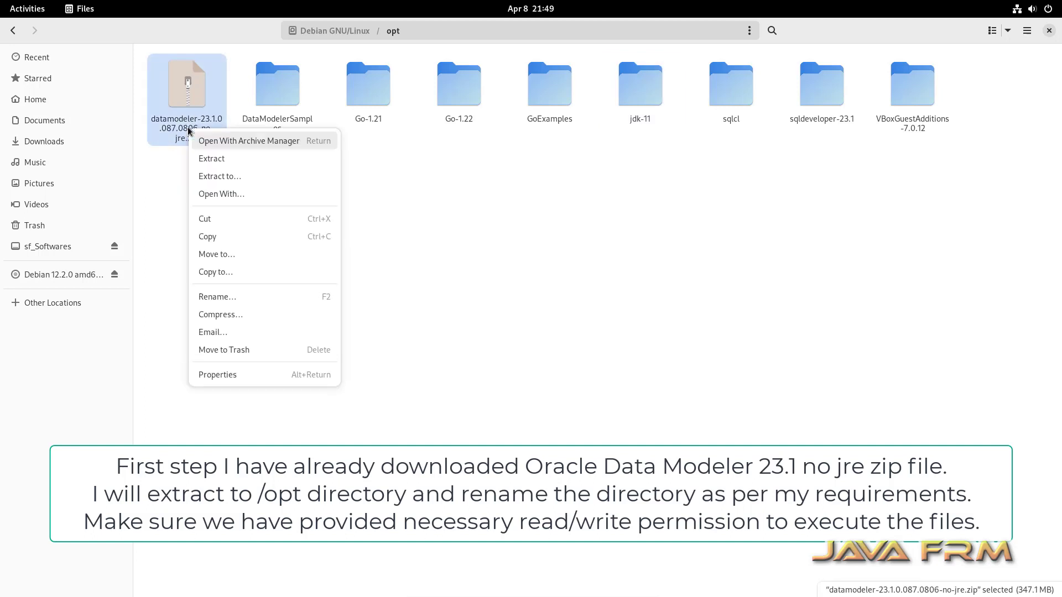
click(244, 143)
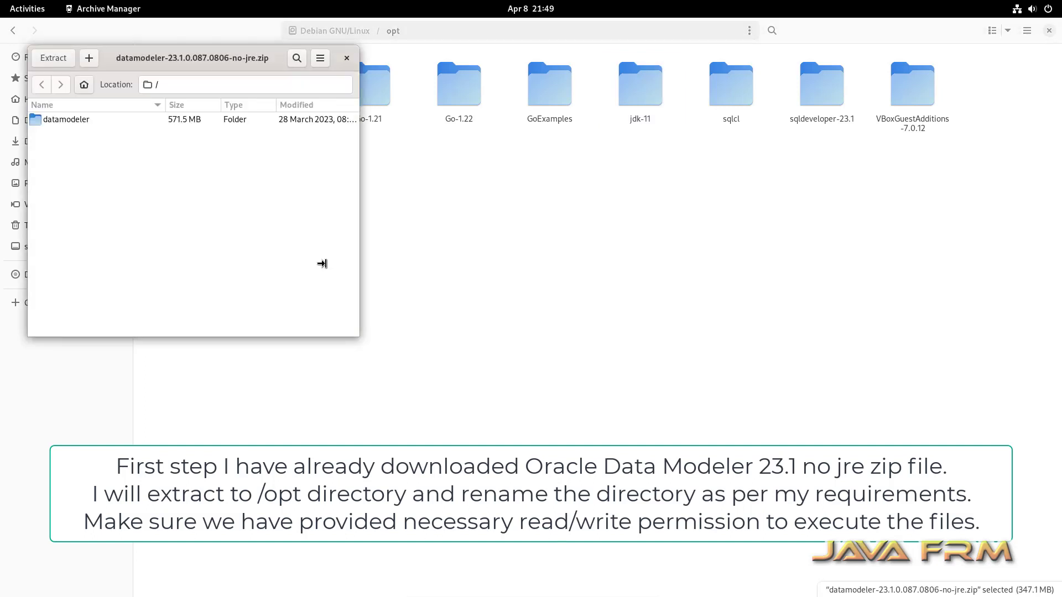
click(60, 62)
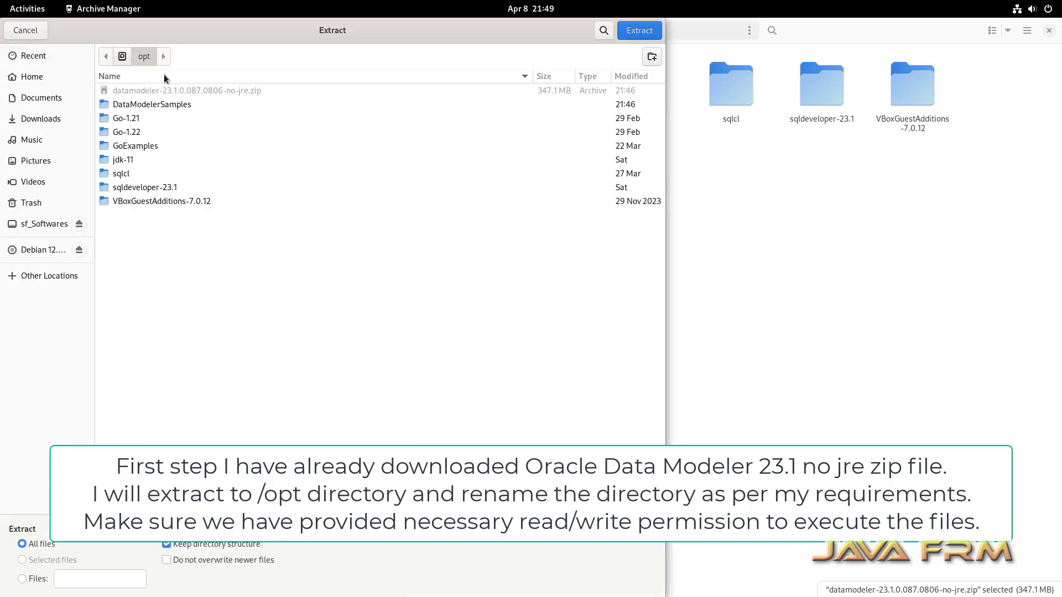
click(122, 55)
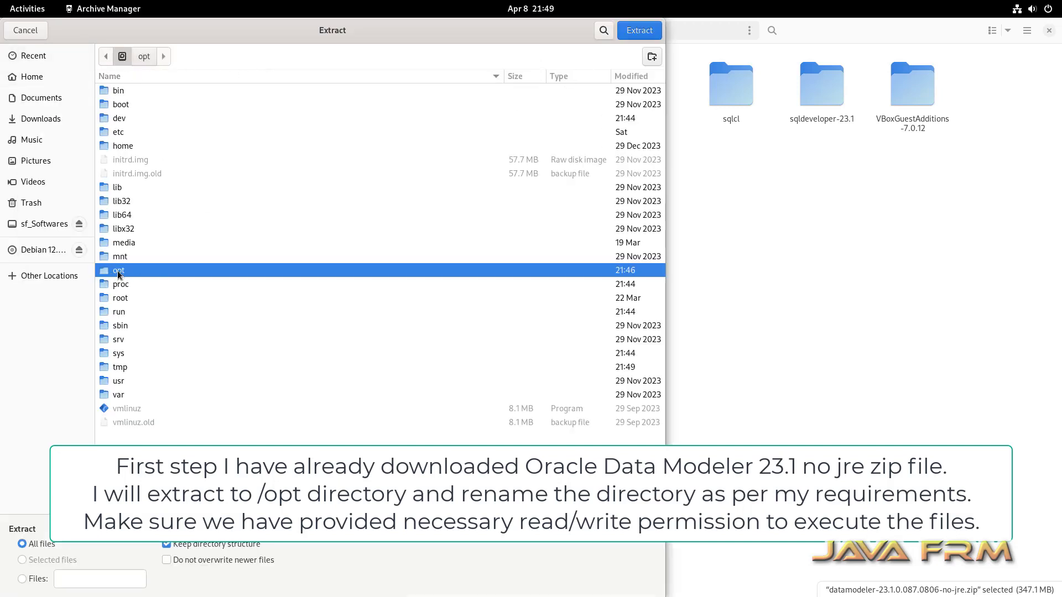
click(636, 31)
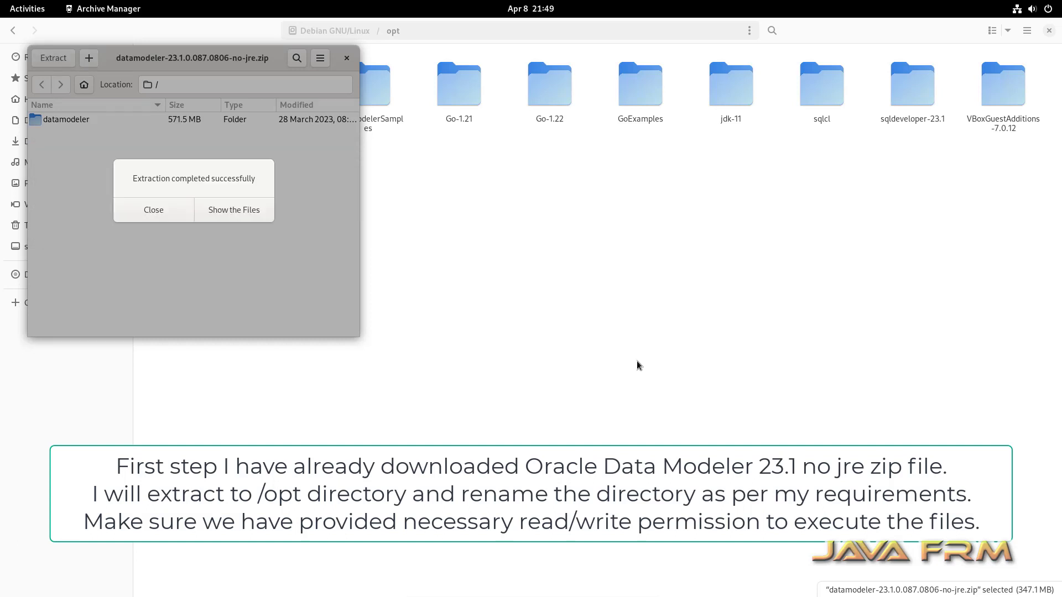
click(149, 213)
click(347, 59)
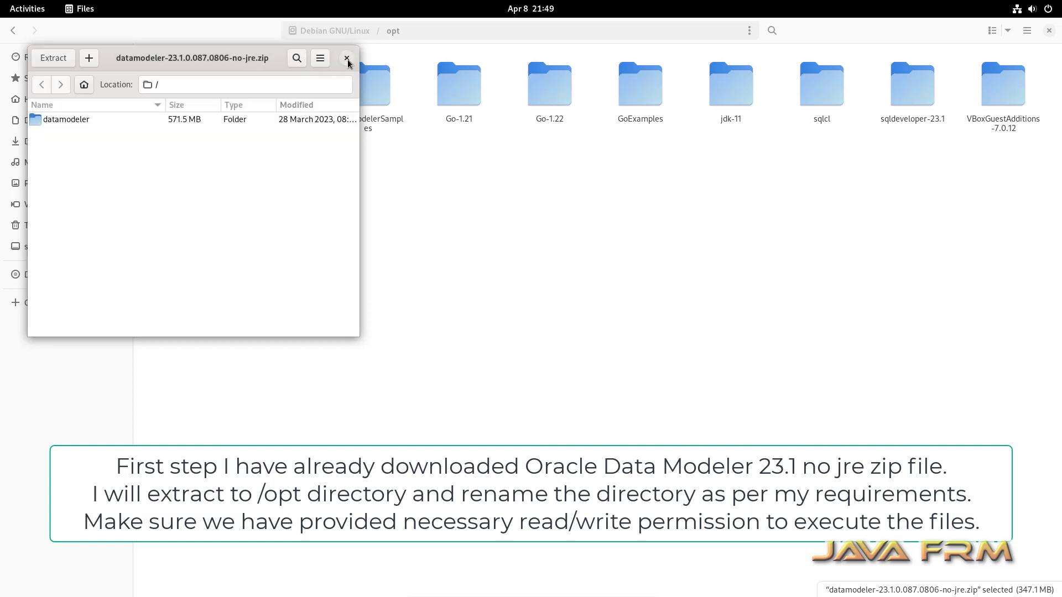
Rename the extracted datamodeler folder in /opt as datamodeler-23.1.
click(176, 118)
right_click(177, 119)
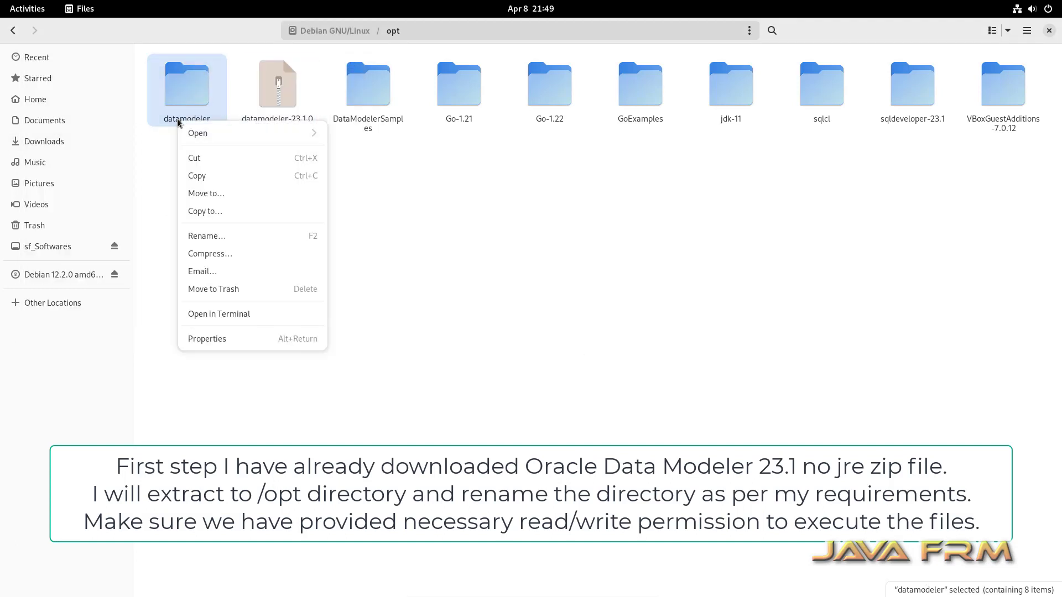
click(220, 236)
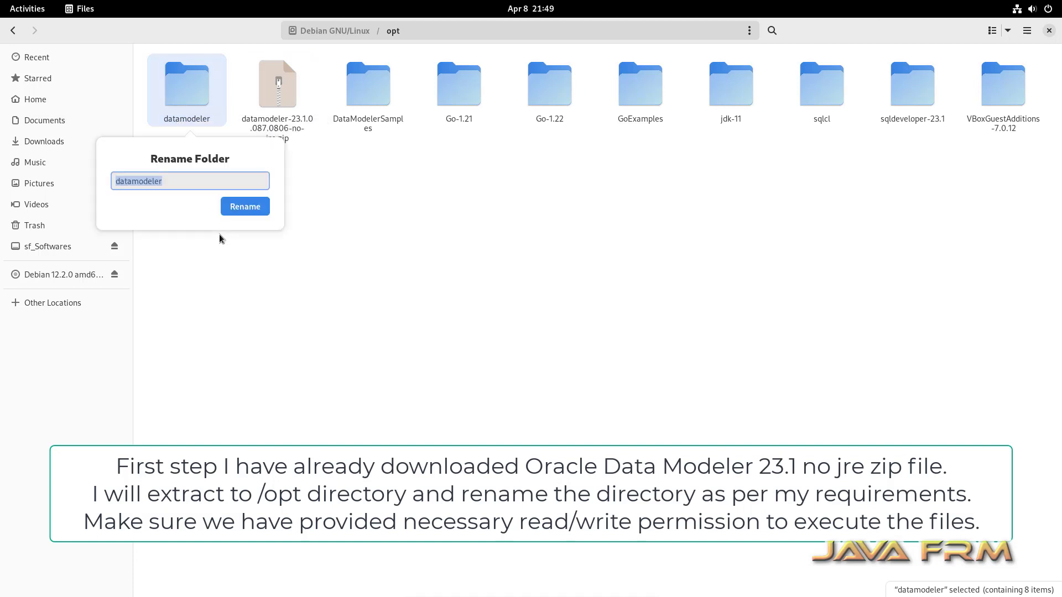
click(188, 181)
click(247, 204)
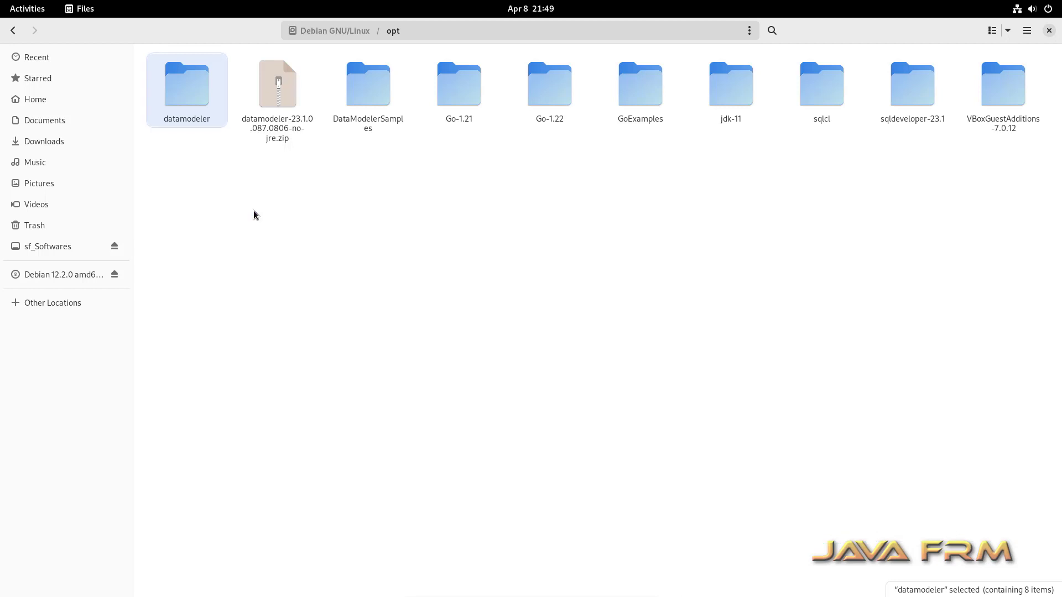
Open the datamodeler-23.1 folder and locate the datamodeler.sh launch script.
double_click(194, 115)
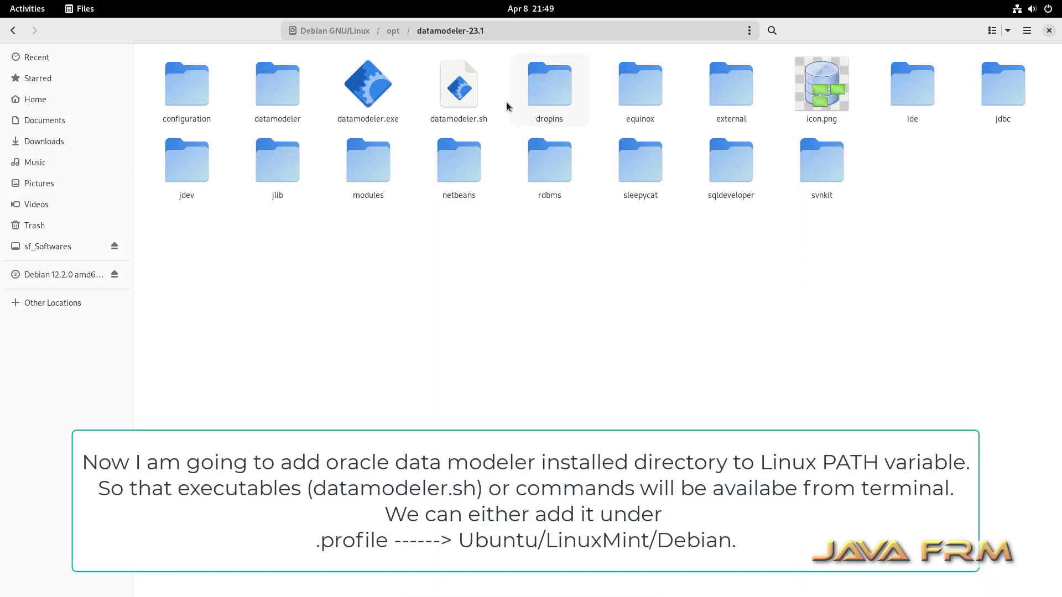
click(406, 103)
click(463, 96)
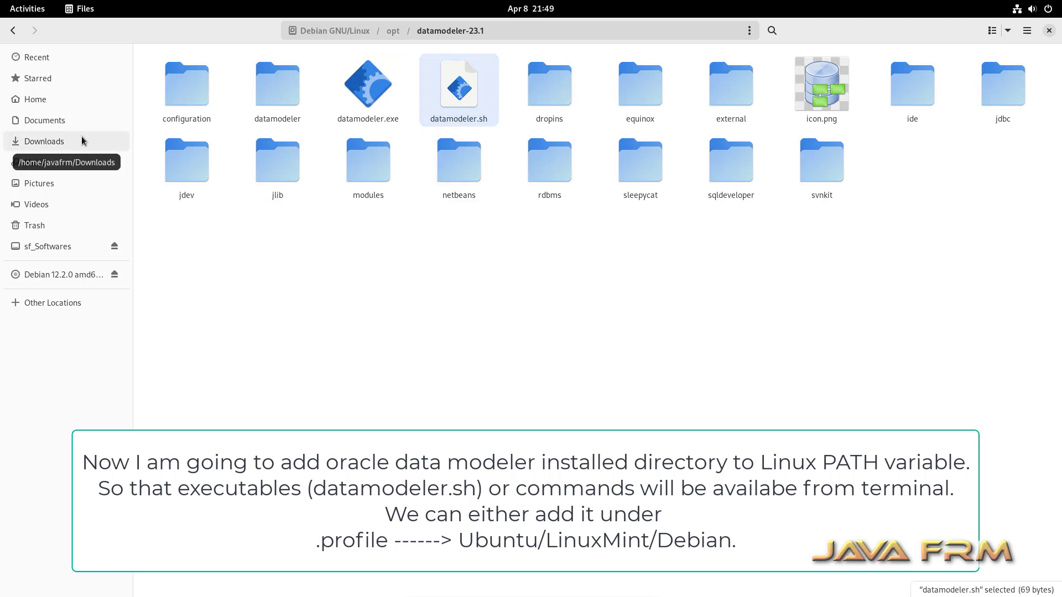
Go to the home folder and open the .profile file with Text Editor.
click(44, 100)
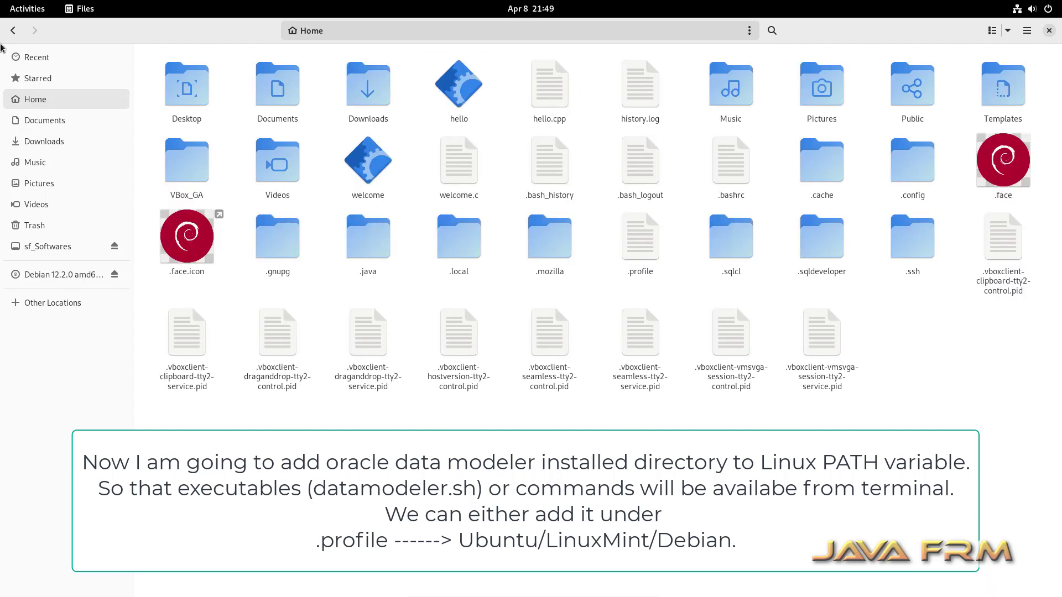
right_click(639, 243)
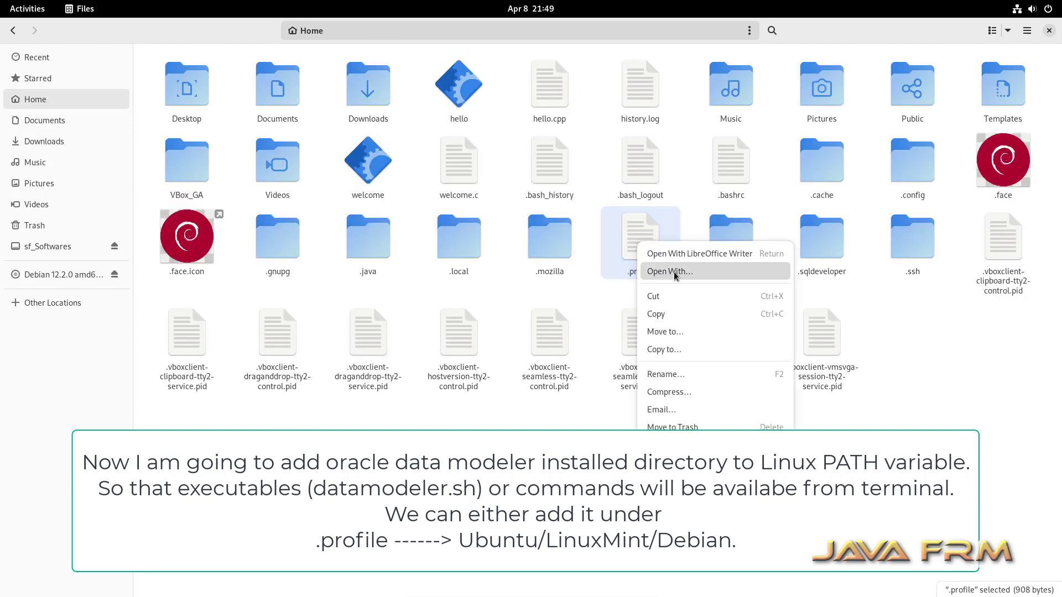
click(671, 271)
click(498, 282)
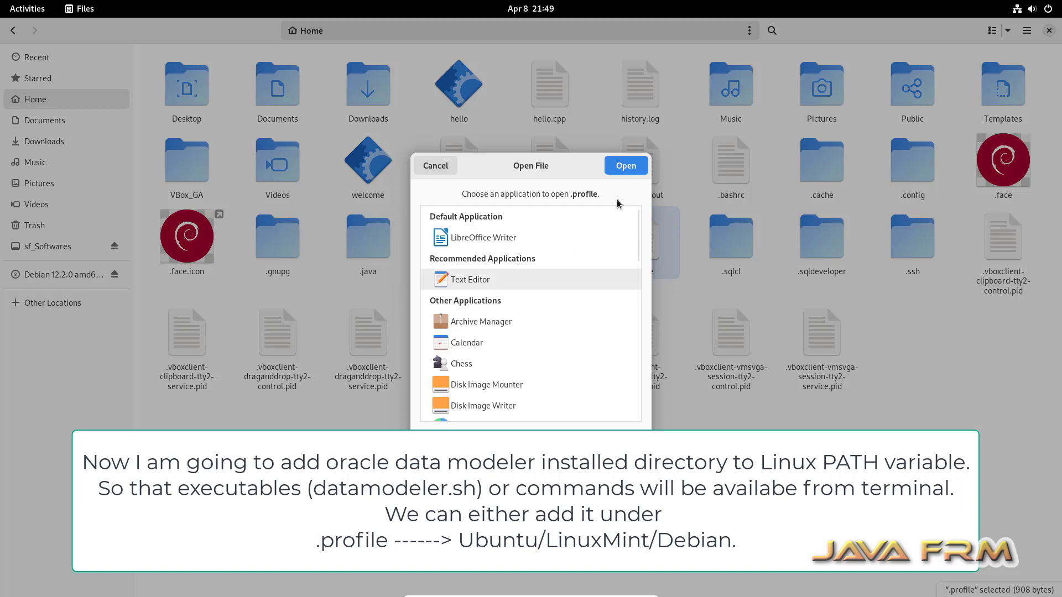
click(626, 166)
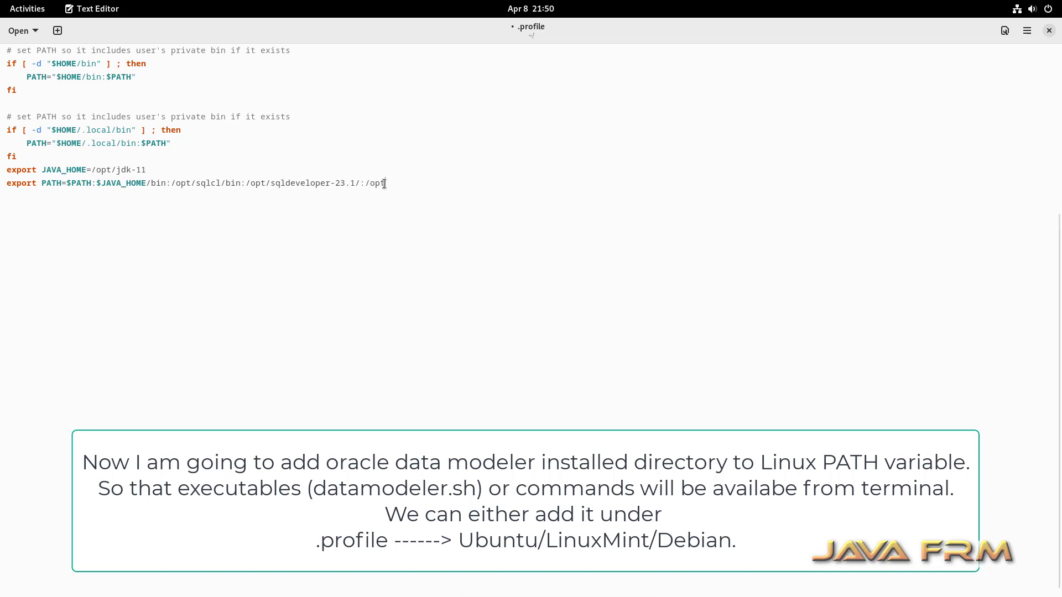
Append :/opt/datamodeler-23.1/ to the export PATH line in .profile and save the file.
text(m)
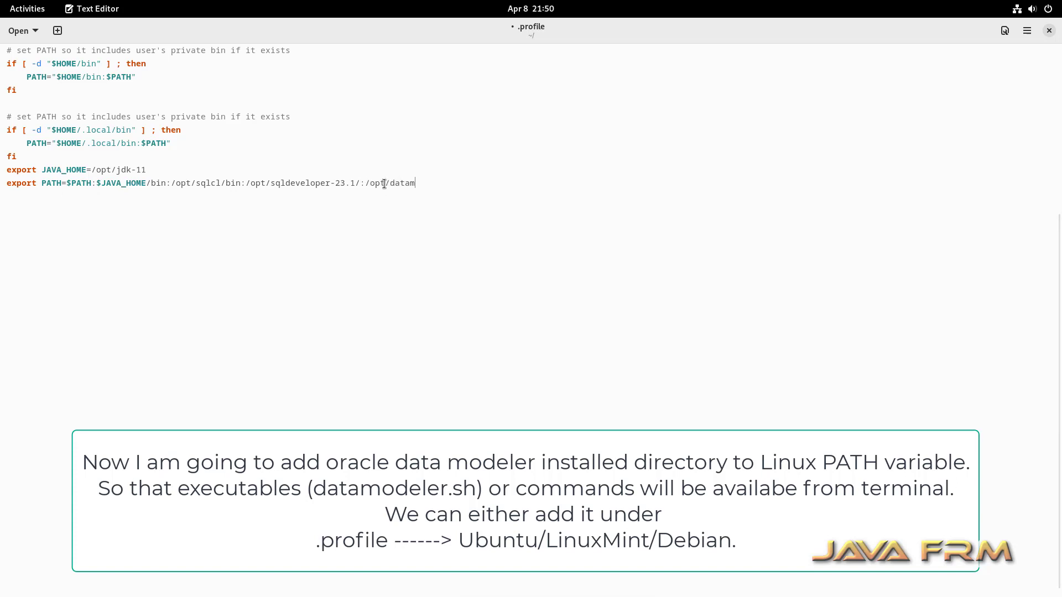
text(odeler-23.1/)
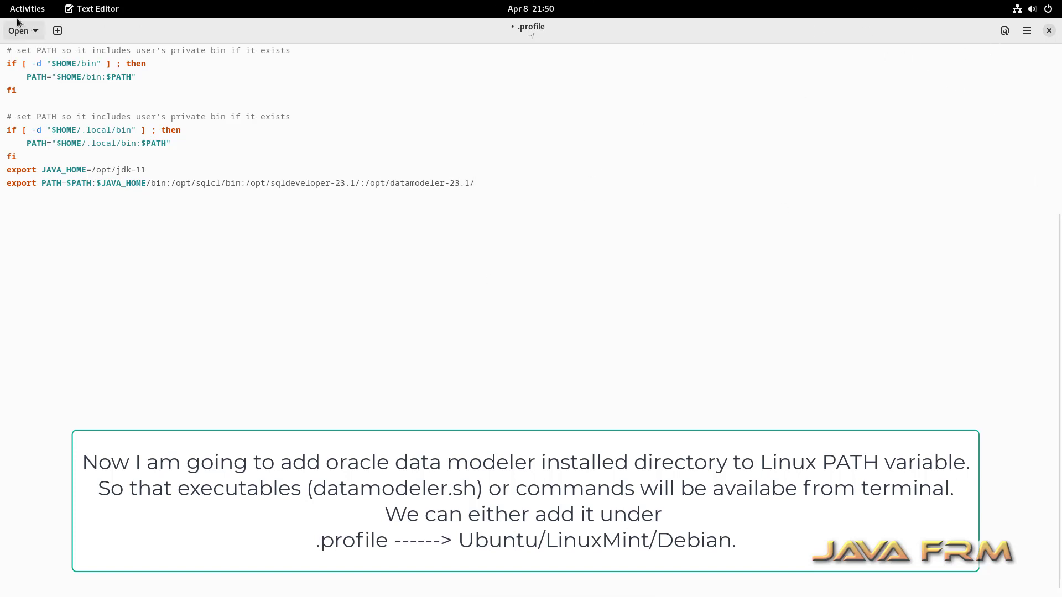
key(ctrl+s)
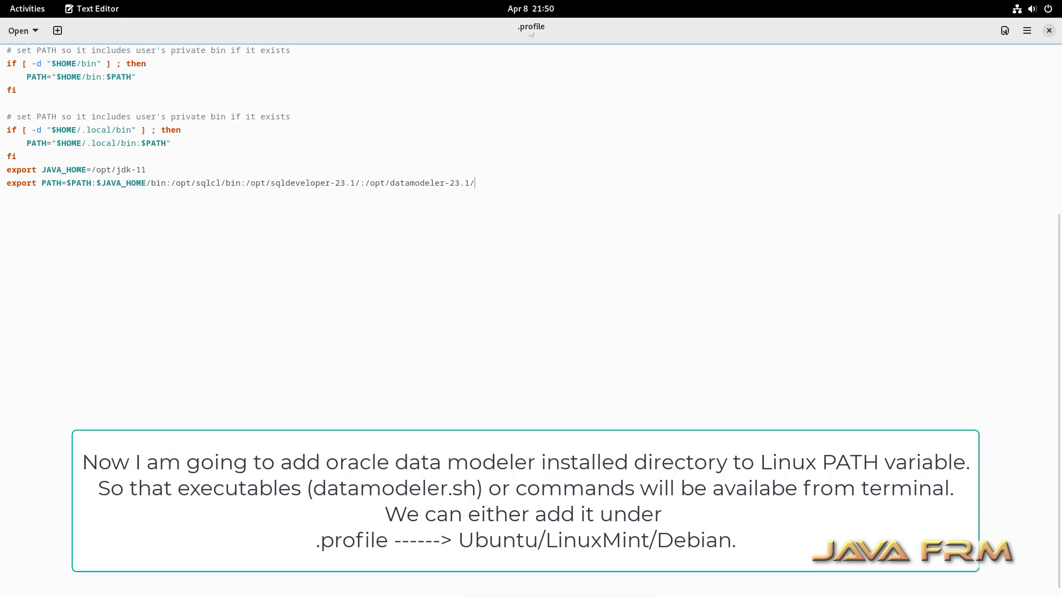
Switch to the terminal, check the working directory with "pwd" and reload the profile with "source .profile".
click(27, 9)
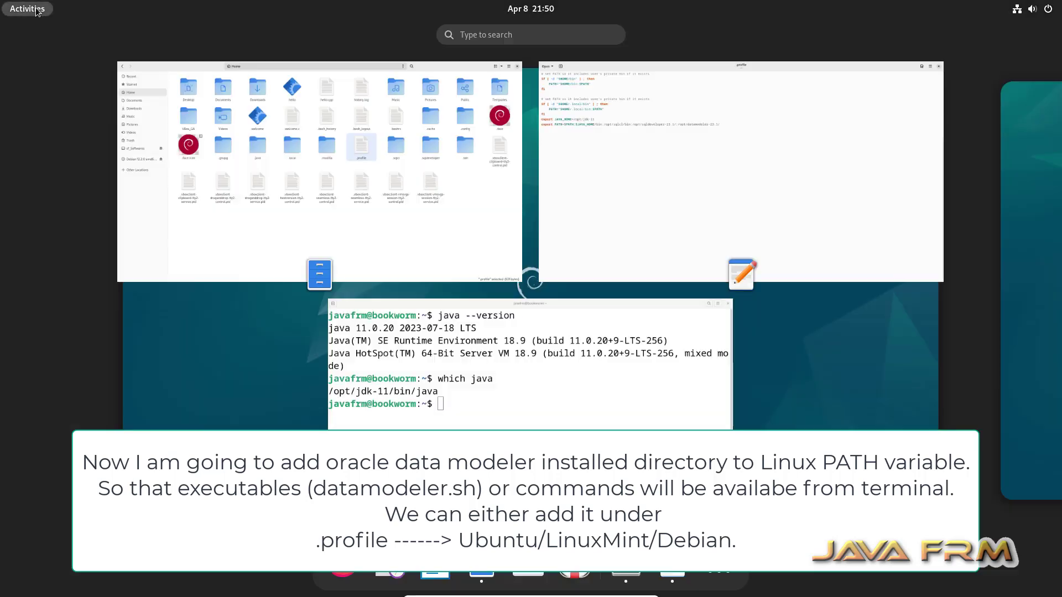
click(542, 378)
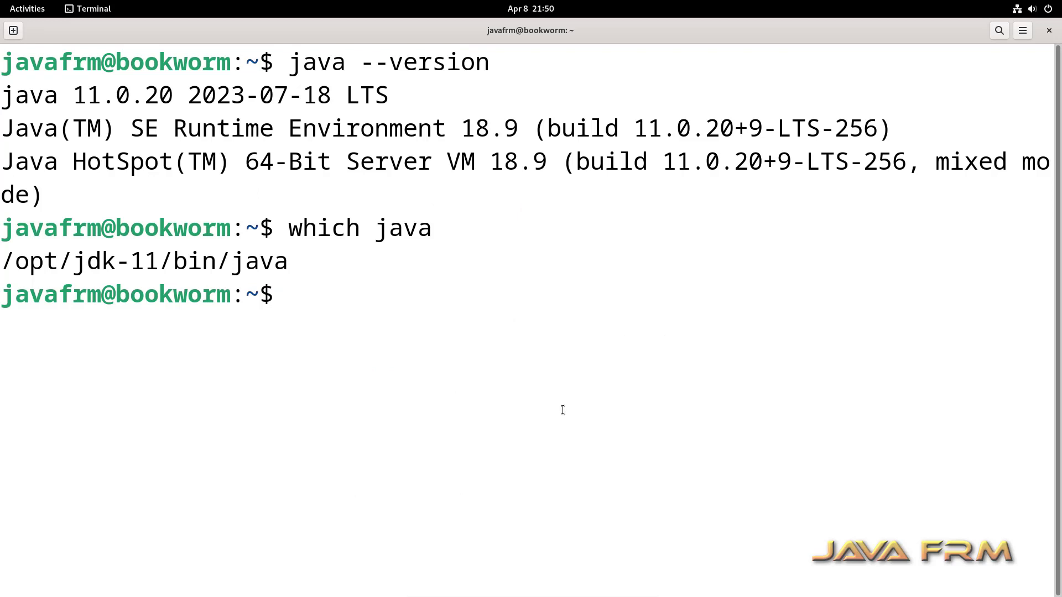
text(pwd)
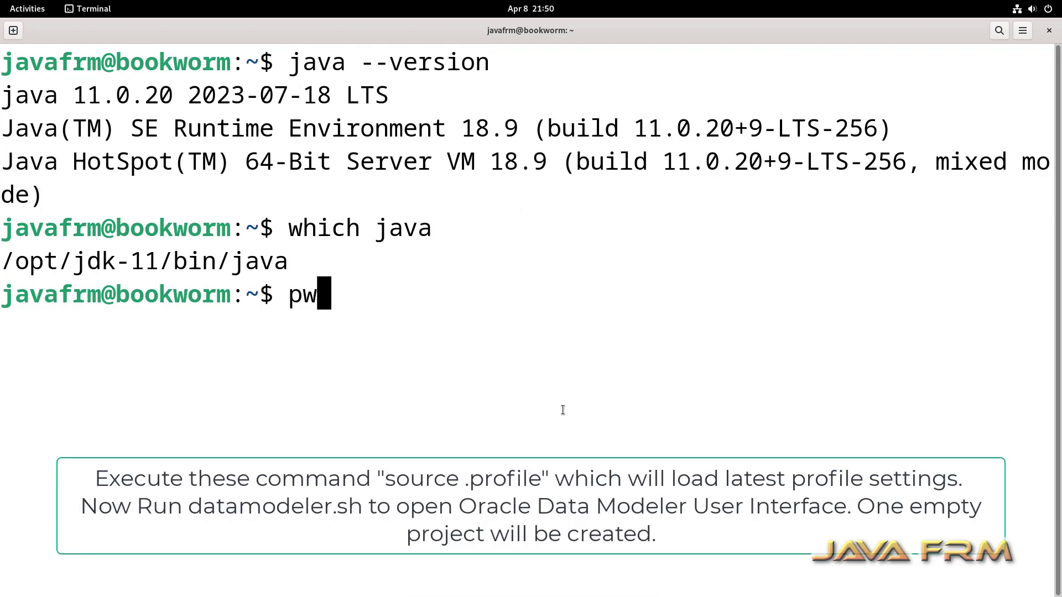
key(Return)
text(s)
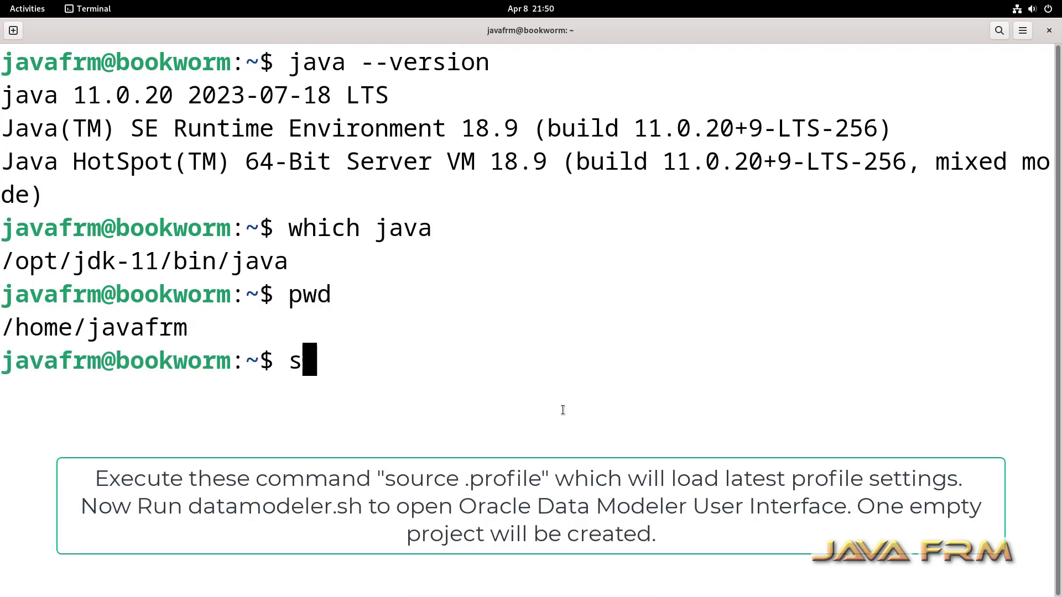
text(ource .profile)
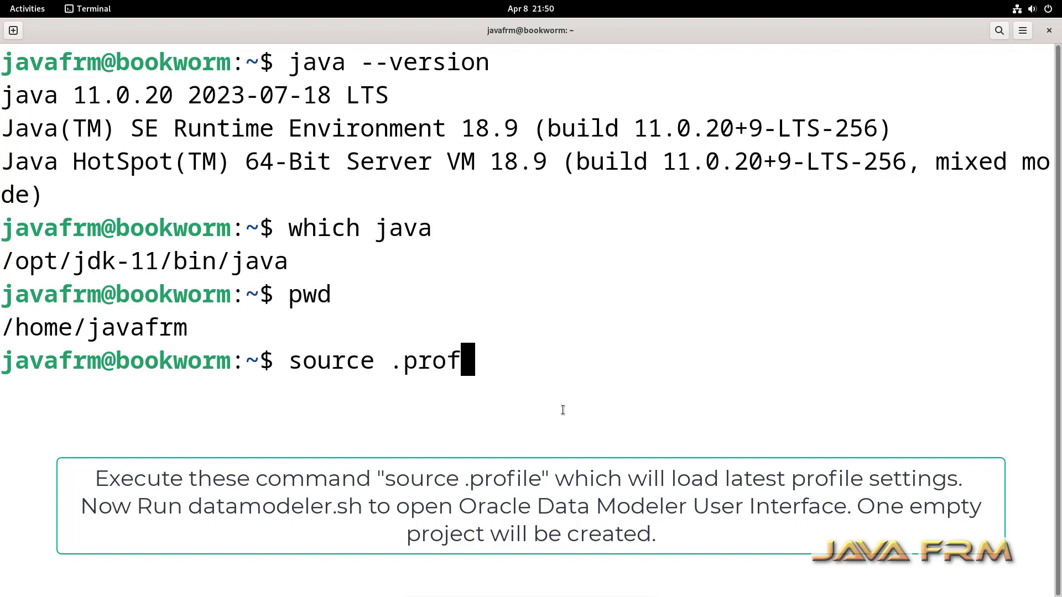
key(Return)
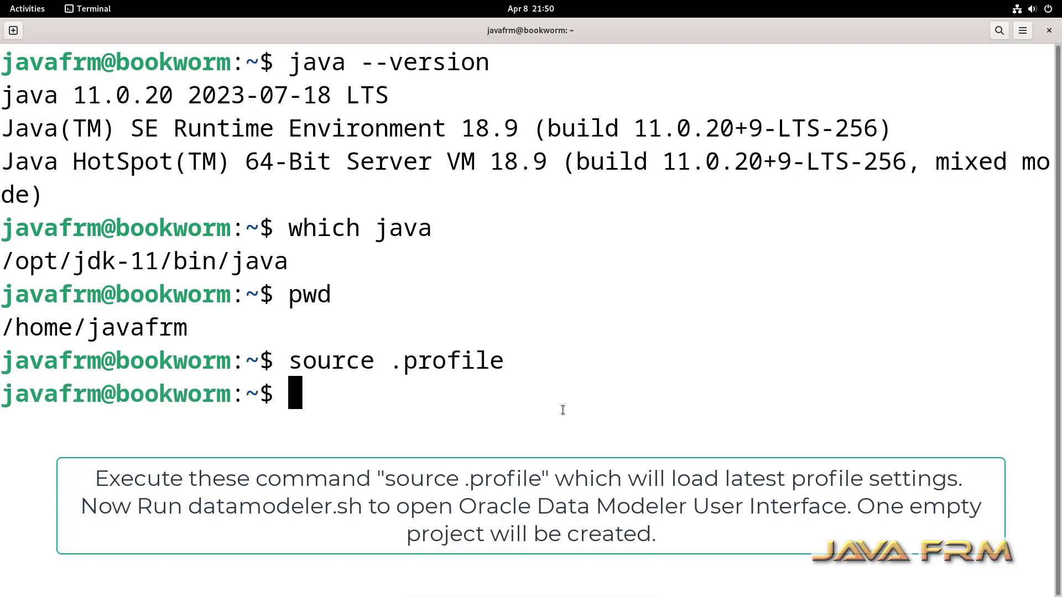
Launch Data Modeler from the terminal with "datamodeler.sh" and decline importing preferences from a previous installation.
text(datamodeler.sh)
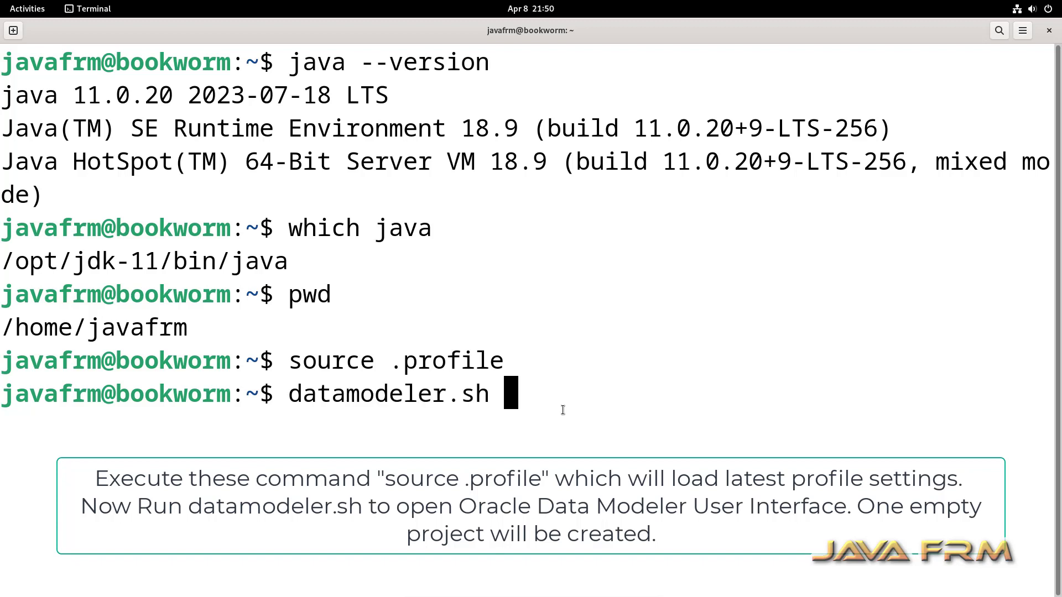
key(Return)
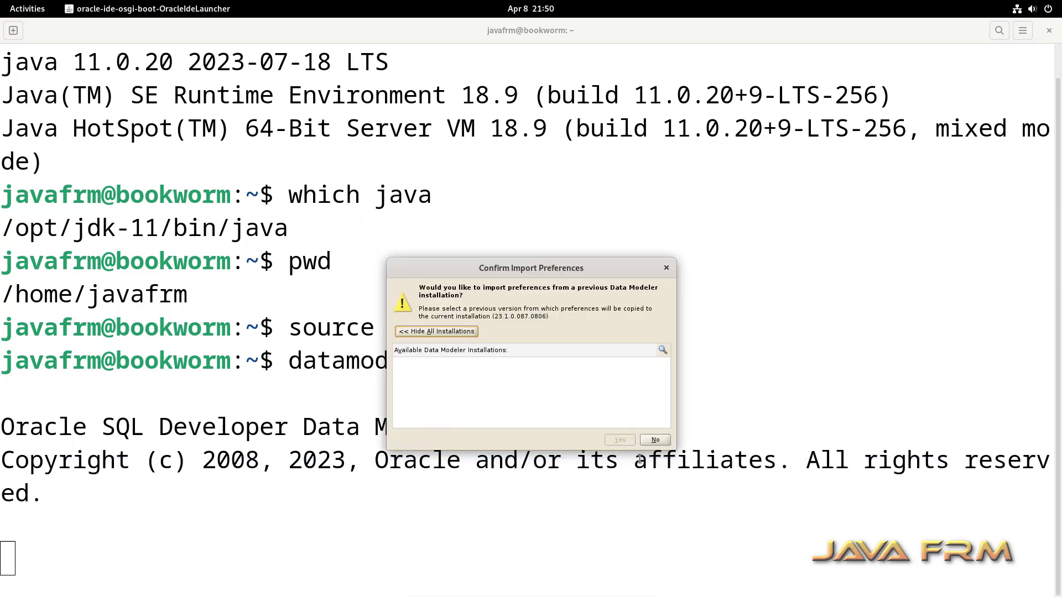
click(653, 442)
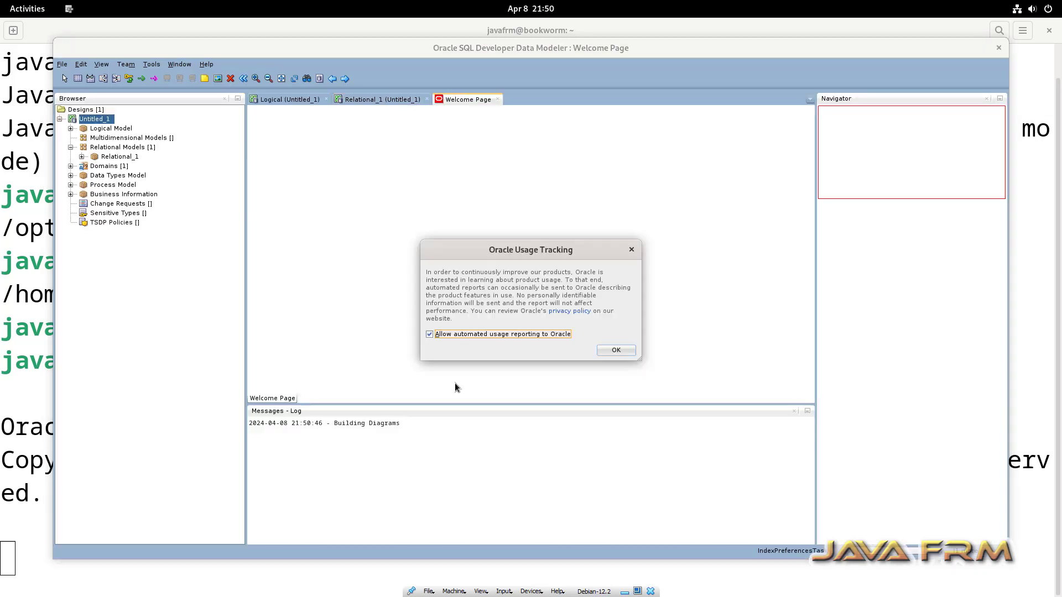
Opt out of automated usage reporting to Oracle and maximize the Data Modeler window.
click(430, 335)
click(609, 351)
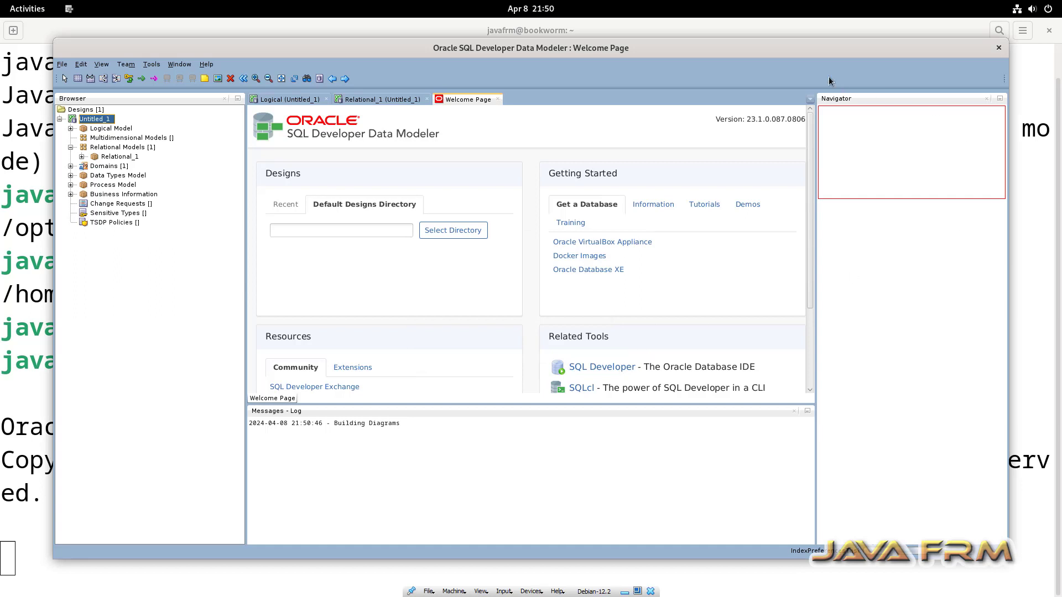
double_click(811, 55)
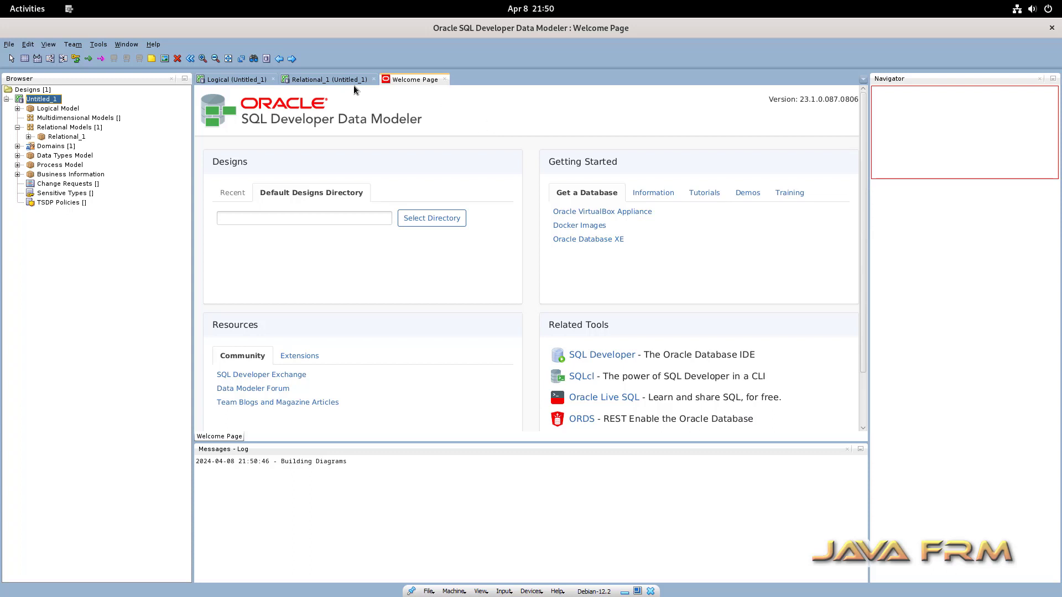
Close the Welcome Page and the Relational_1 and Logical diagrams of the Untitled_1 design.
click(332, 79)
click(407, 80)
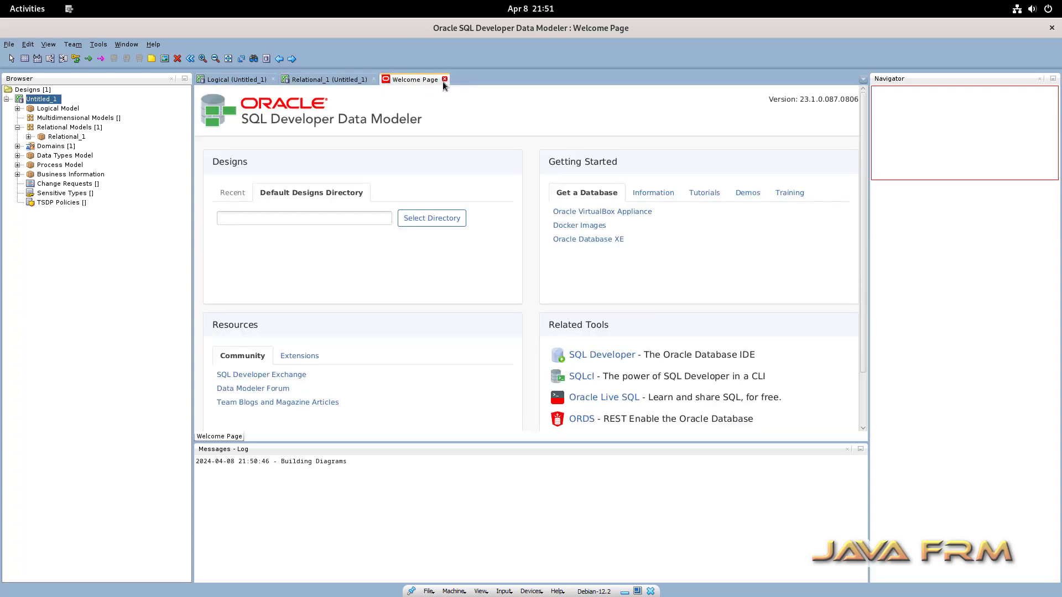
click(444, 80)
click(255, 81)
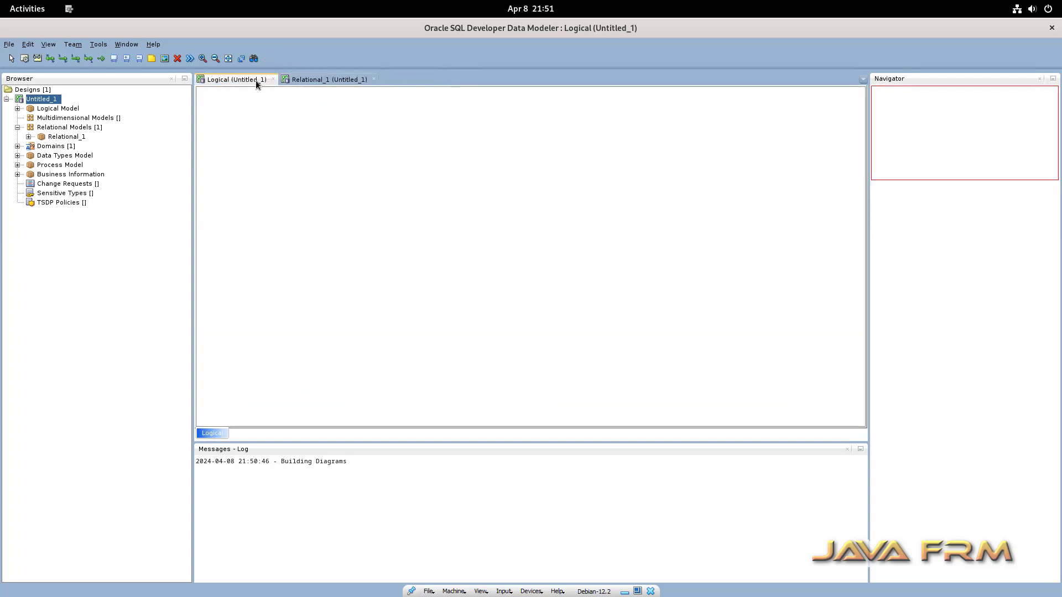
click(314, 79)
click(374, 79)
click(273, 80)
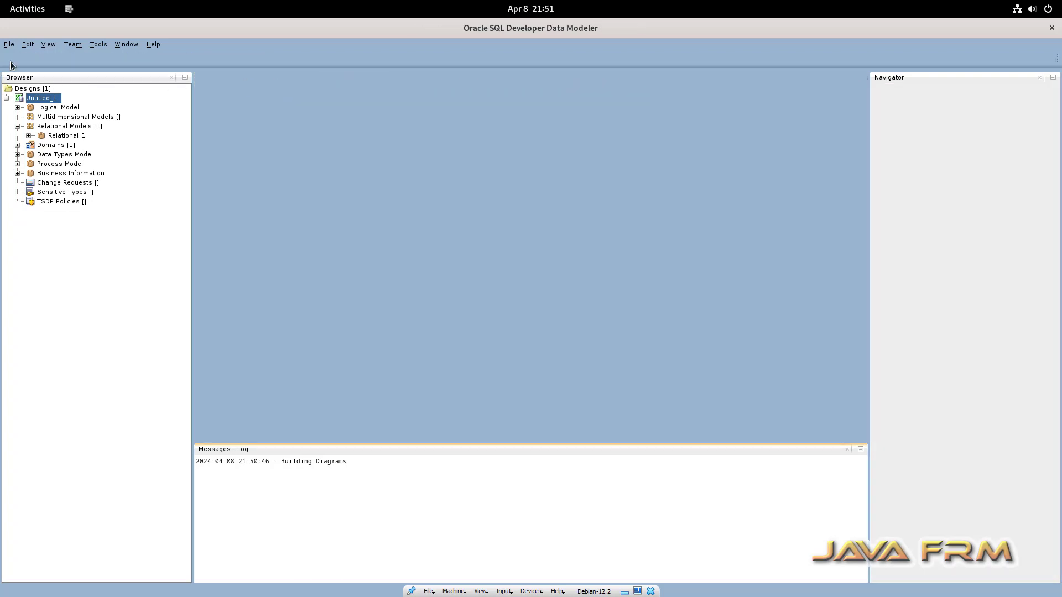
Switch to the file manager and open the /opt/DataModelerSamples folder.
mouse_move(2, 2)
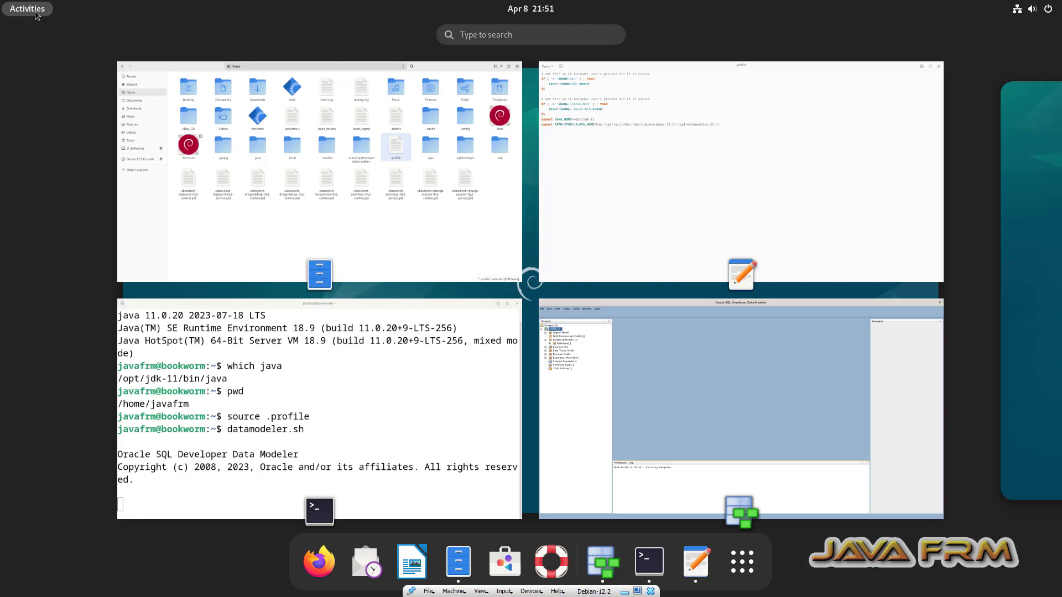
click(432, 235)
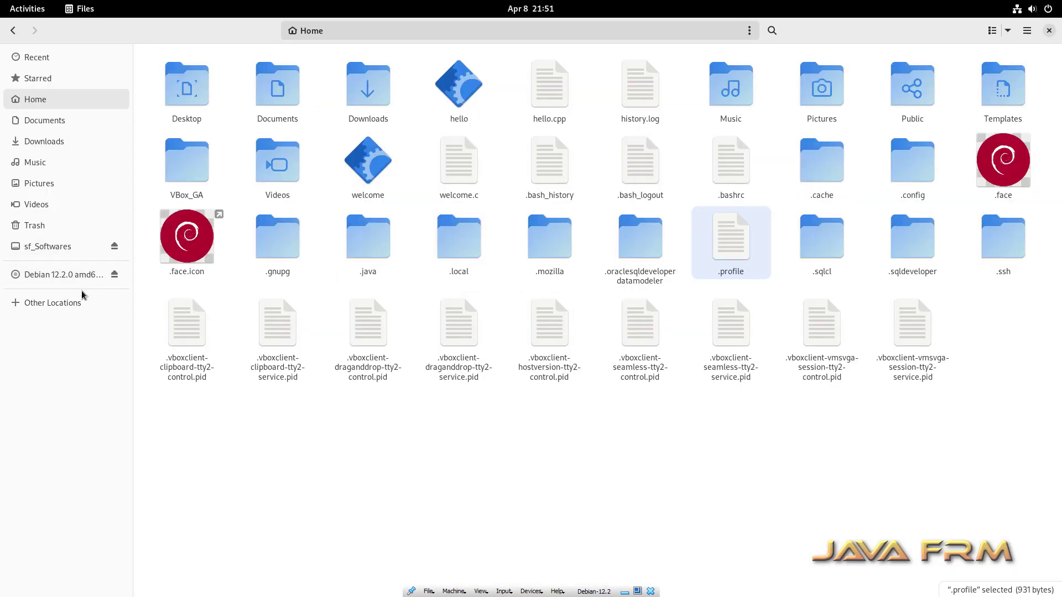
click(65, 305)
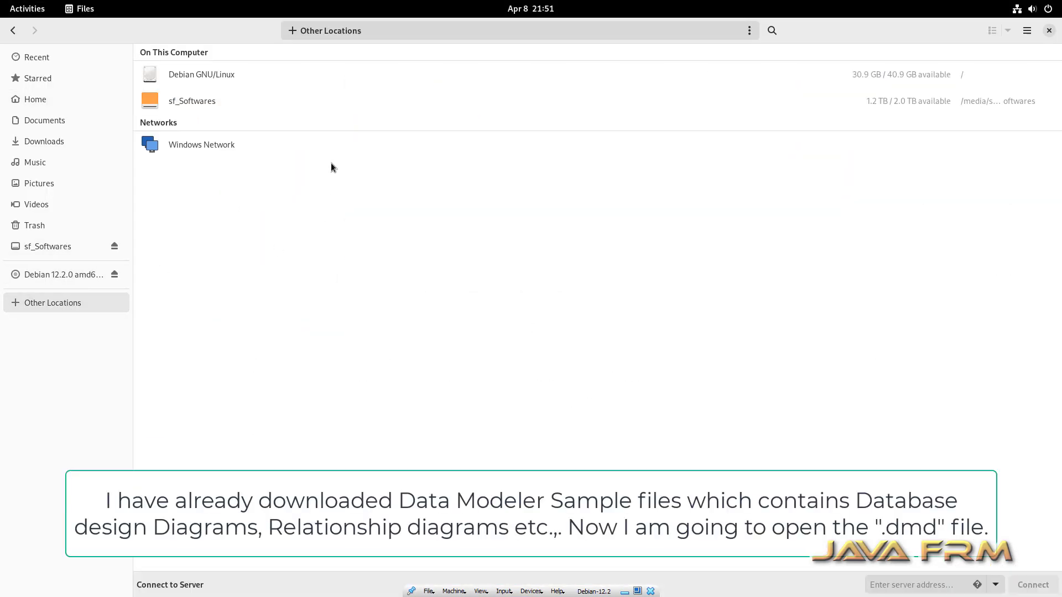
click(233, 81)
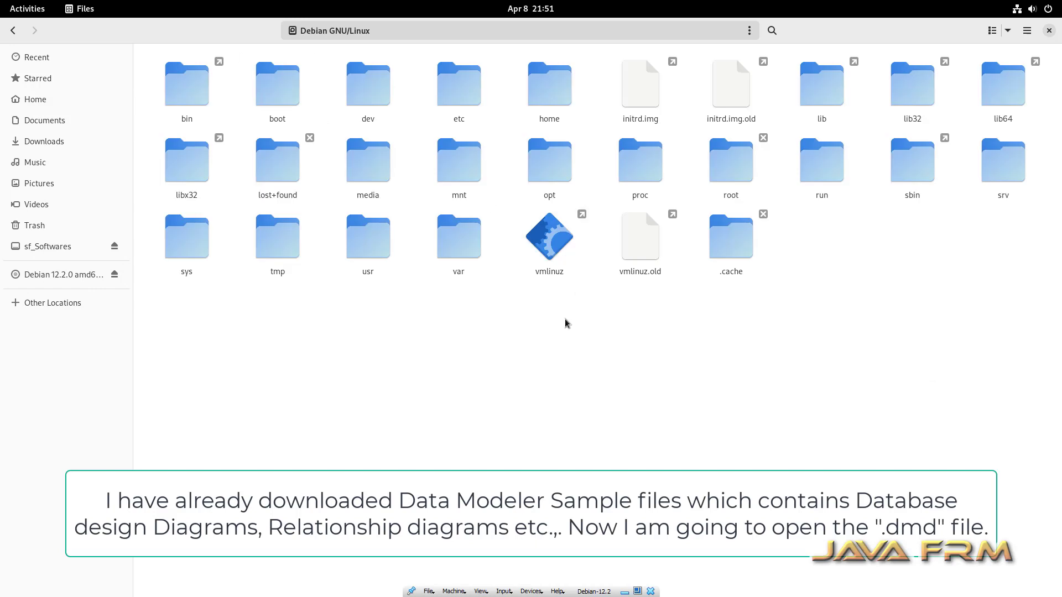
click(544, 164)
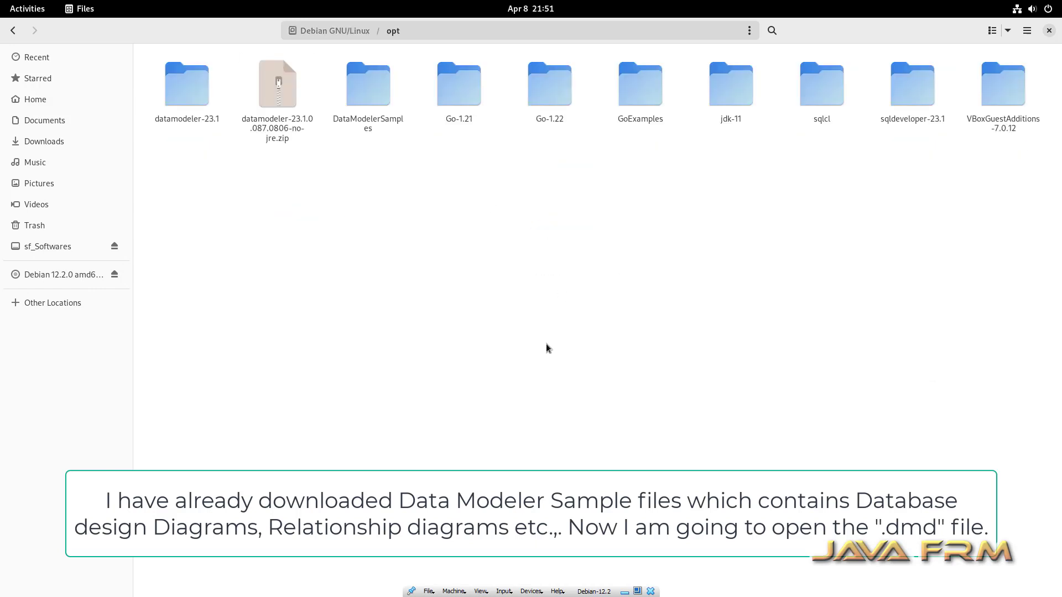
double_click(368, 88)
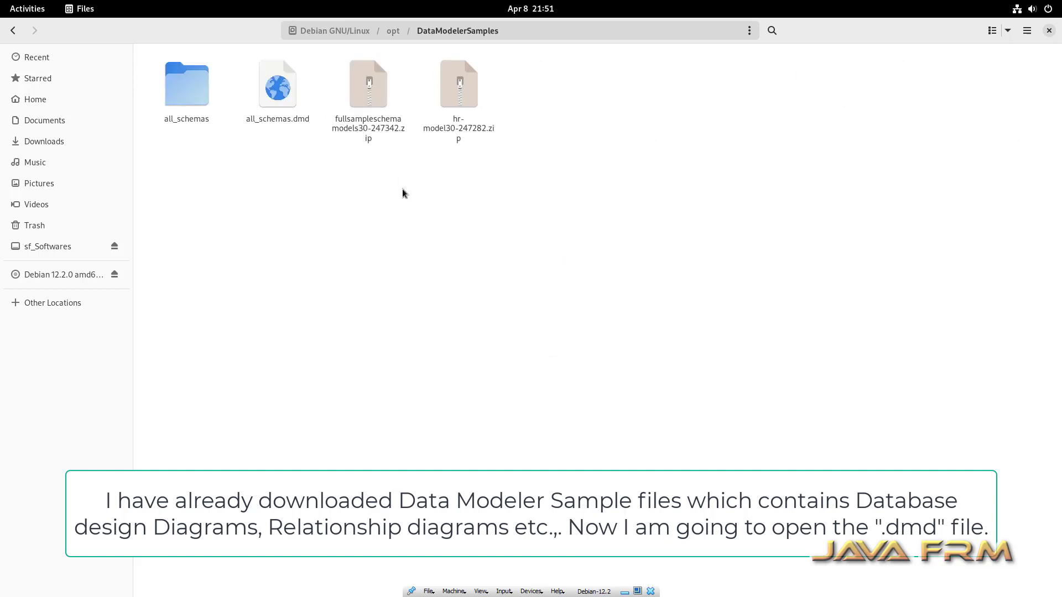
Examine the sample archive, the all_schemas folder and the all_schemas.dmd design file in DataModelerSamples.
click(368, 130)
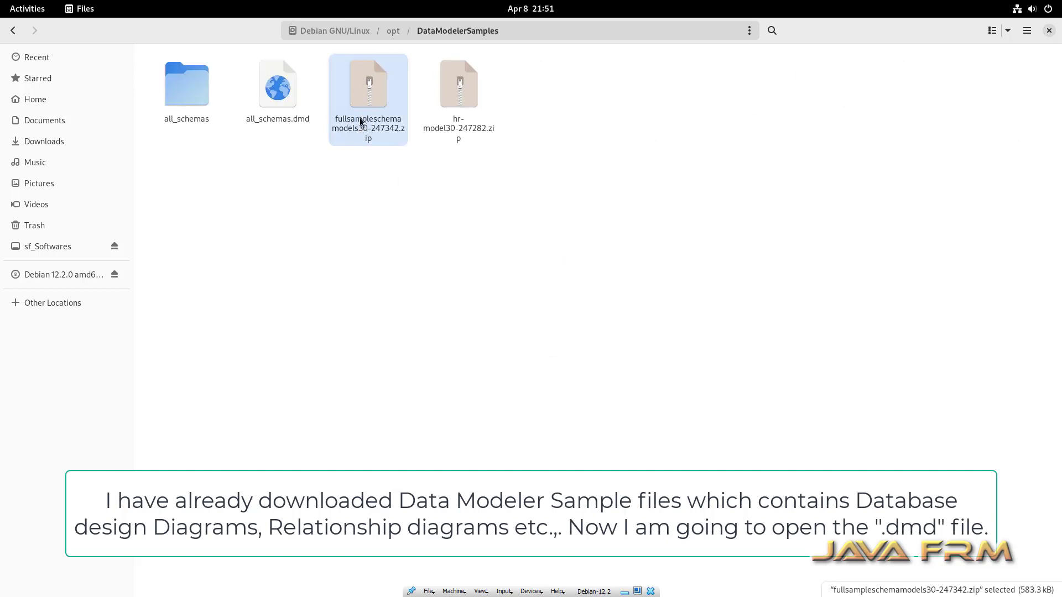
click(280, 114)
click(173, 114)
click(254, 123)
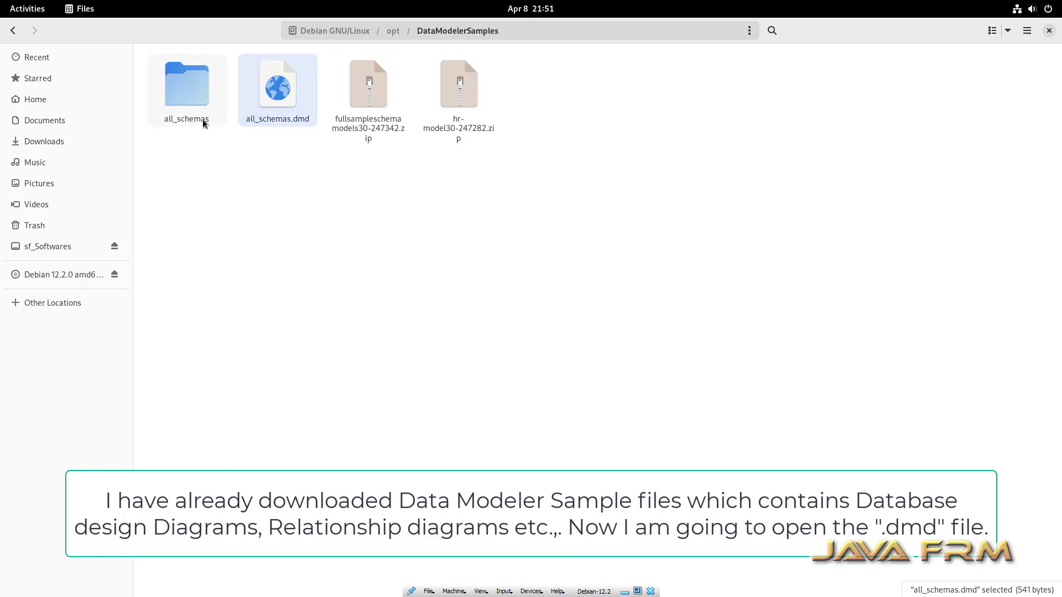
click(203, 123)
click(273, 123)
click(204, 118)
click(281, 111)
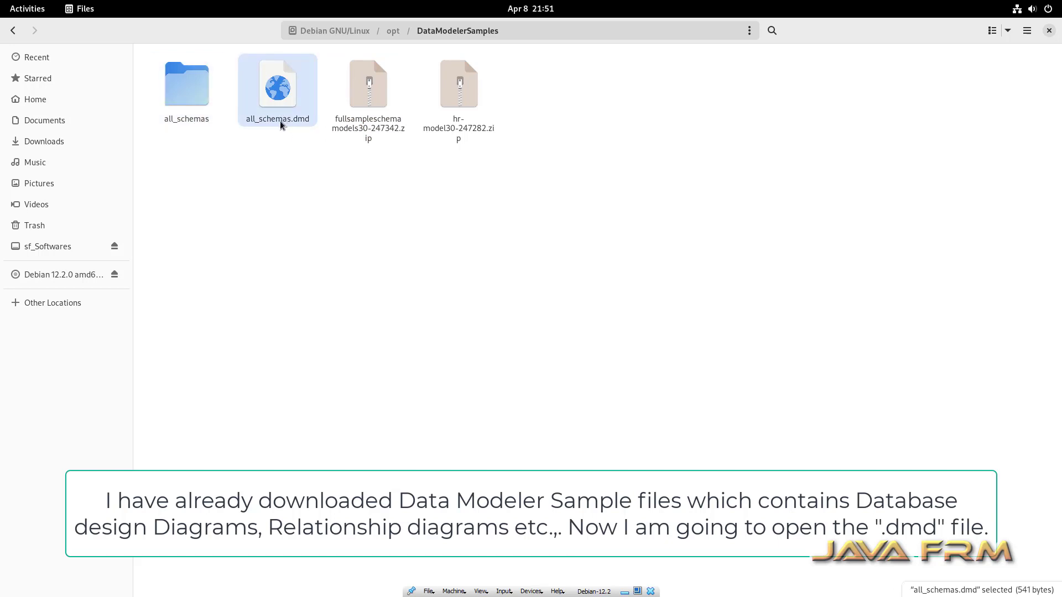
Switch to Data Modeler and open the all_schemas.dmd design from /opt/DataModelerSamples.
click(25, 11)
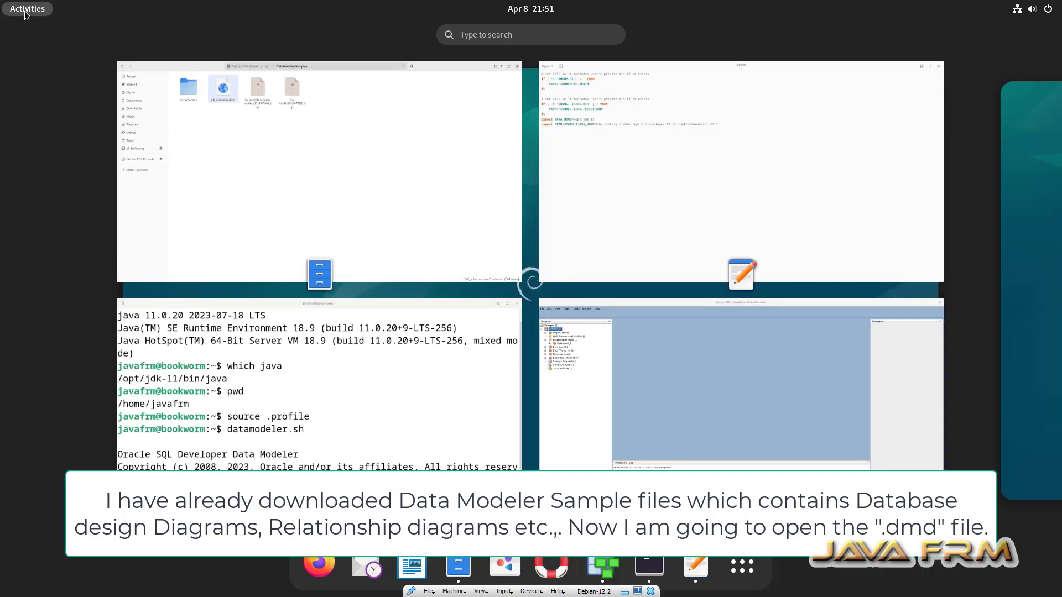
click(599, 387)
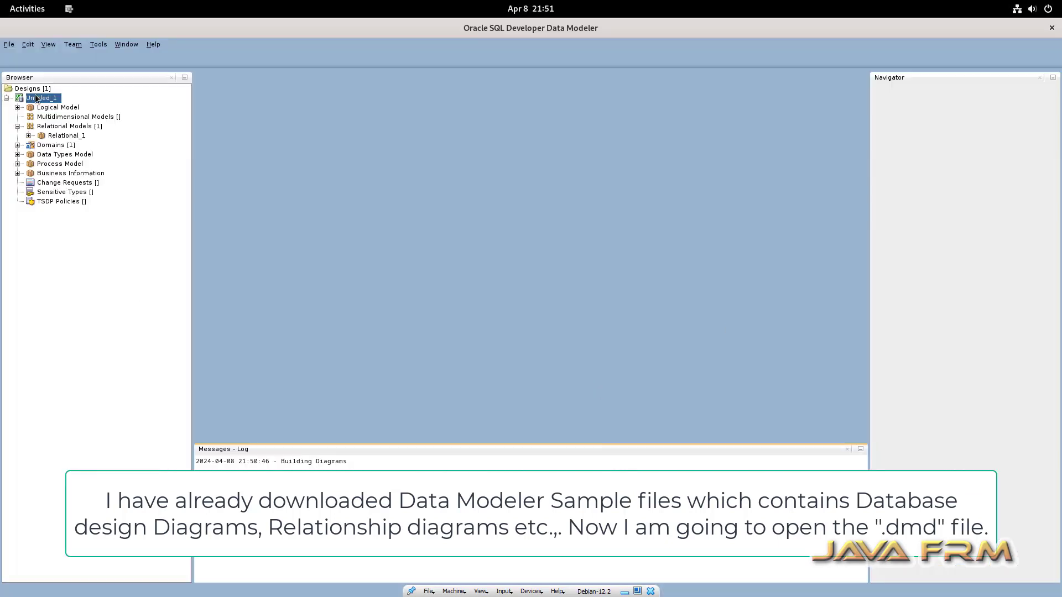
click(9, 44)
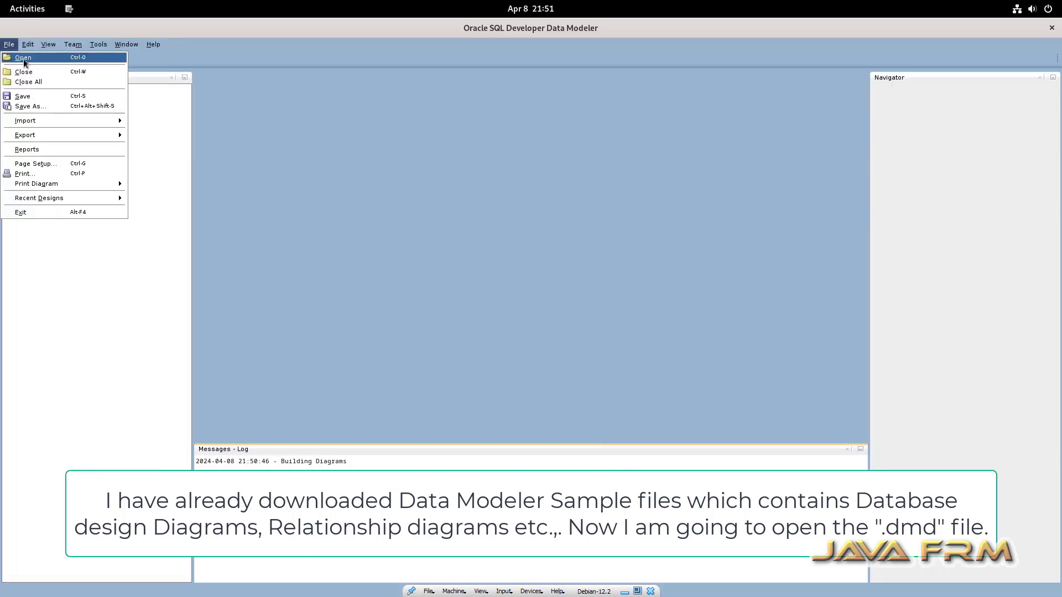
click(24, 58)
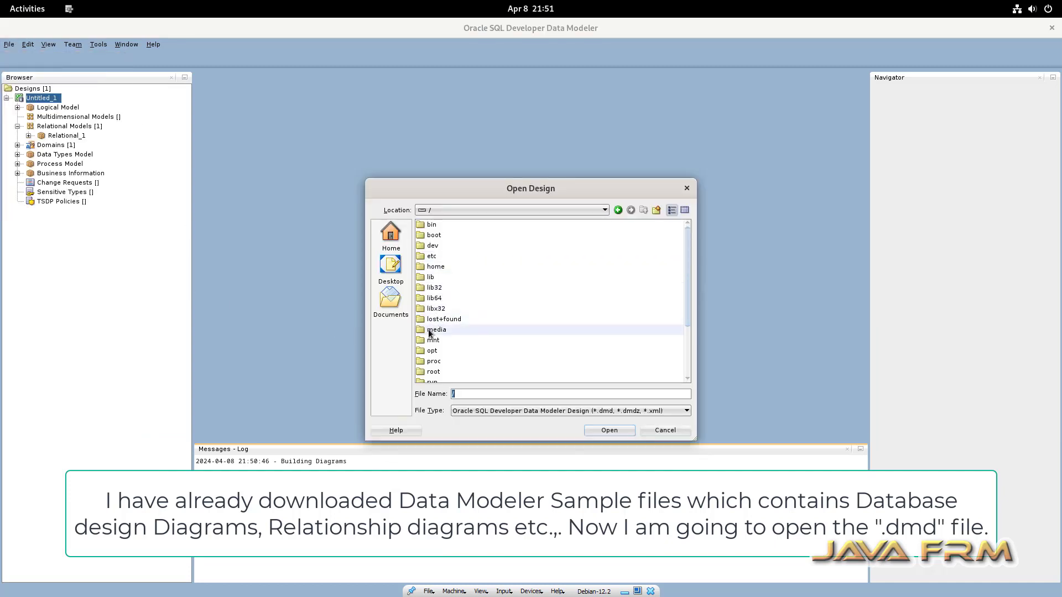
double_click(437, 352)
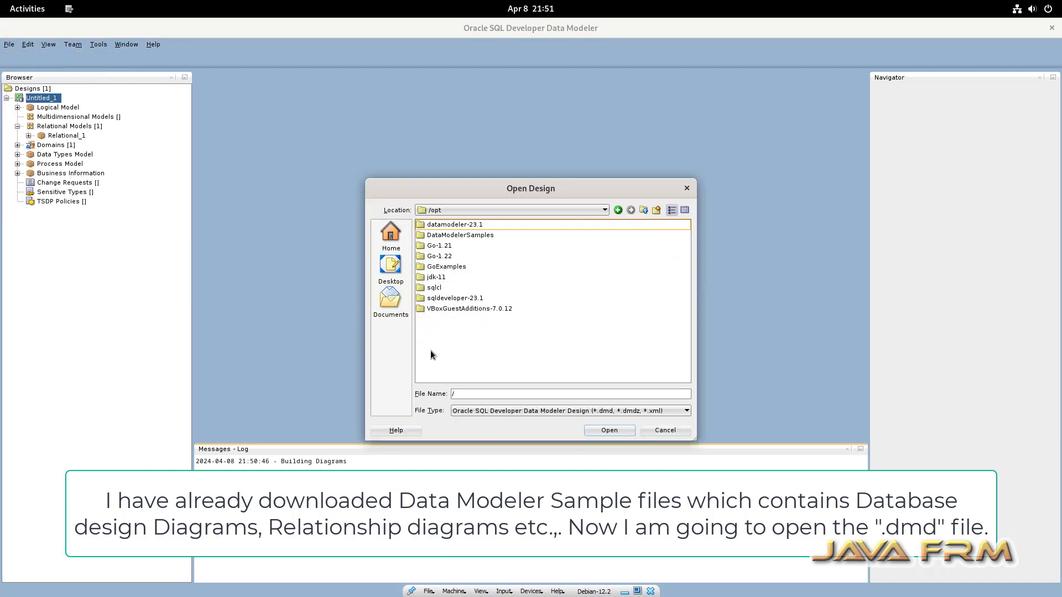
double_click(477, 235)
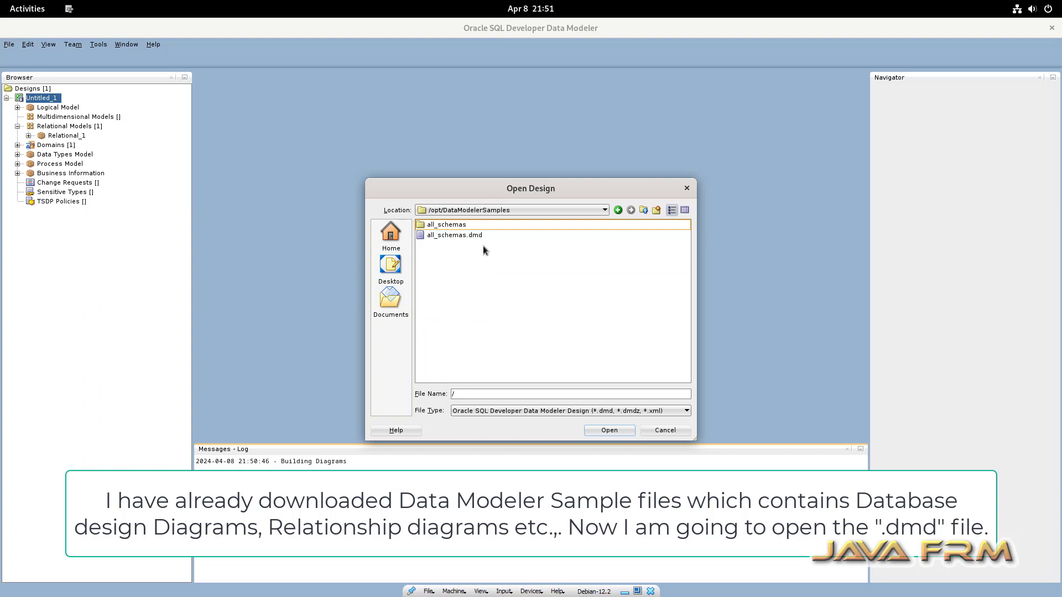
click(464, 237)
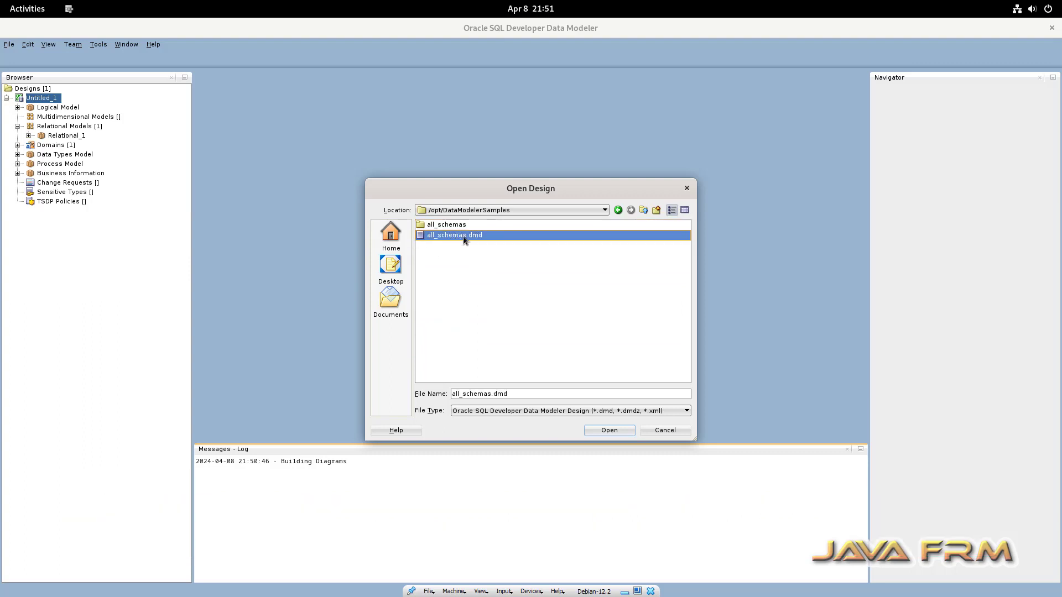
click(607, 429)
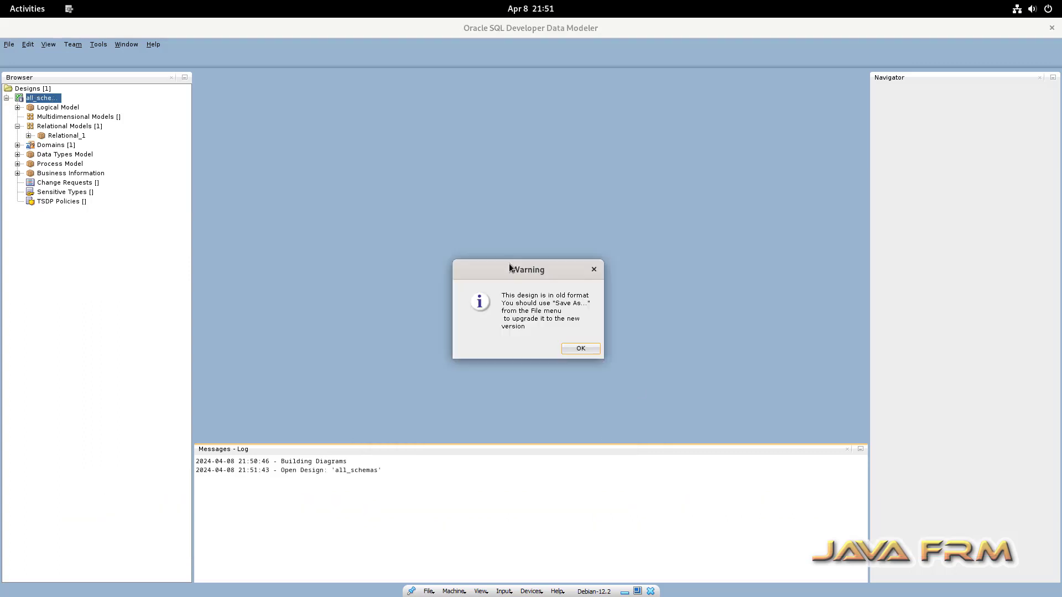
Load the Full_Sample_Dictionary_Import, HR, HR_Subset and SalesHistoryModel relational models without physical models, and dismiss the log.
click(578, 352)
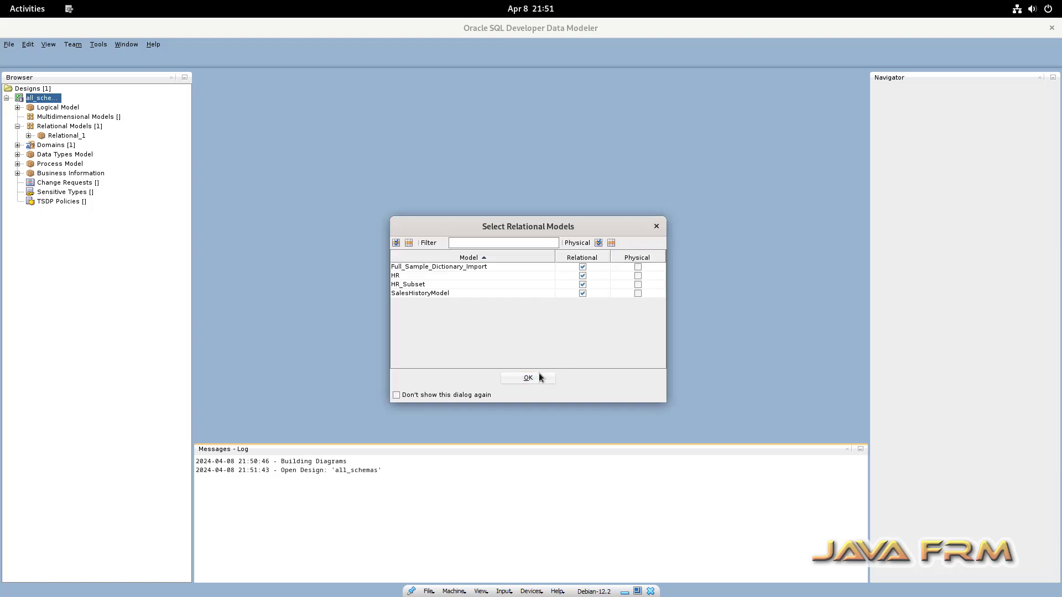
click(535, 376)
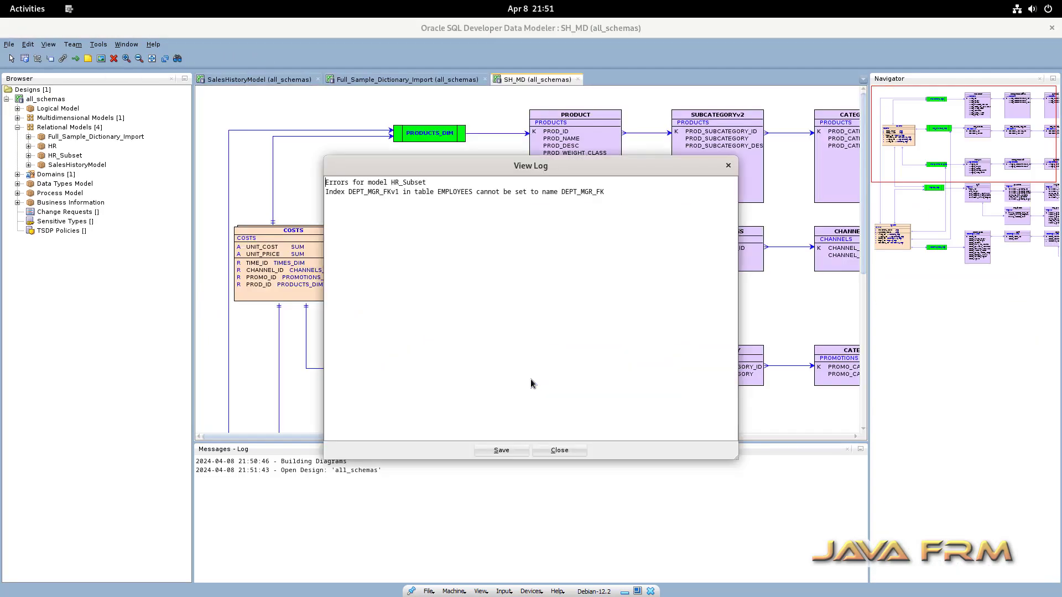
click(728, 166)
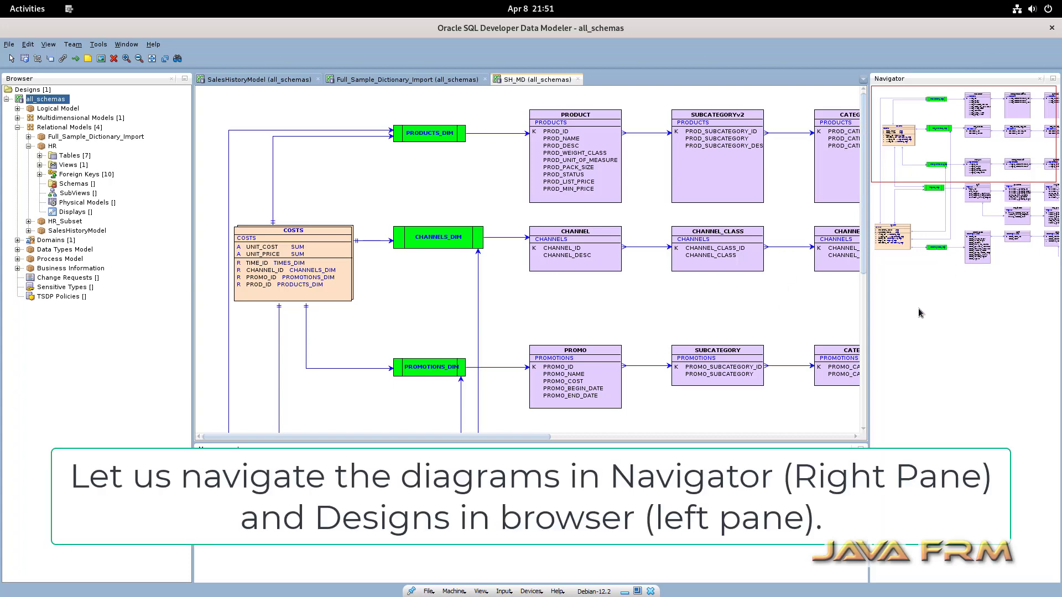
Examine the SH_MD diagram from the cubes to the farthest dimension levels, widening the Navigator pane for a full overview.
scroll(591, 365, down, 10)
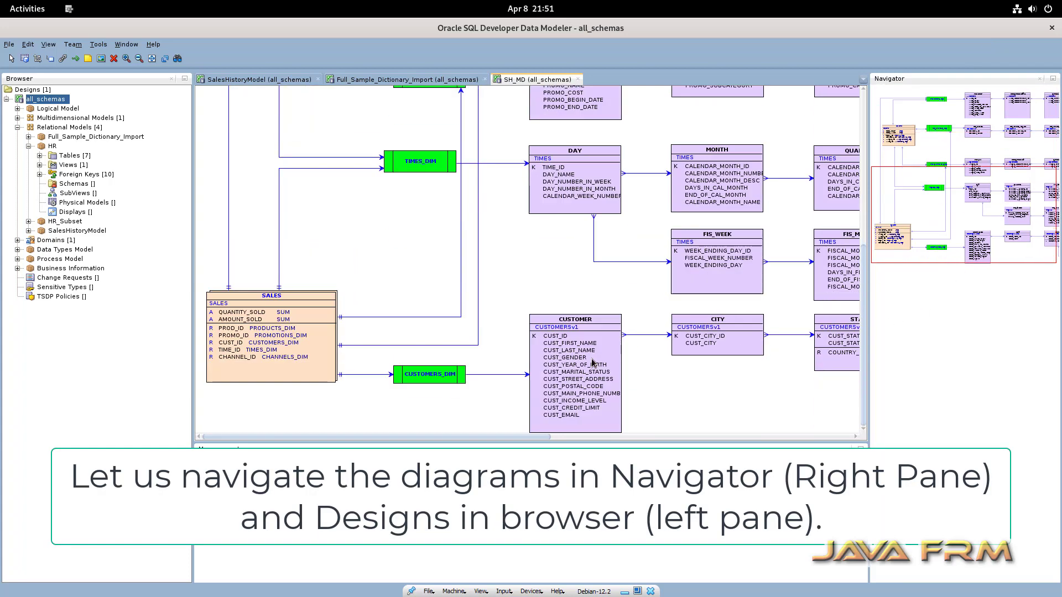
drag(534, 440, 768, 441)
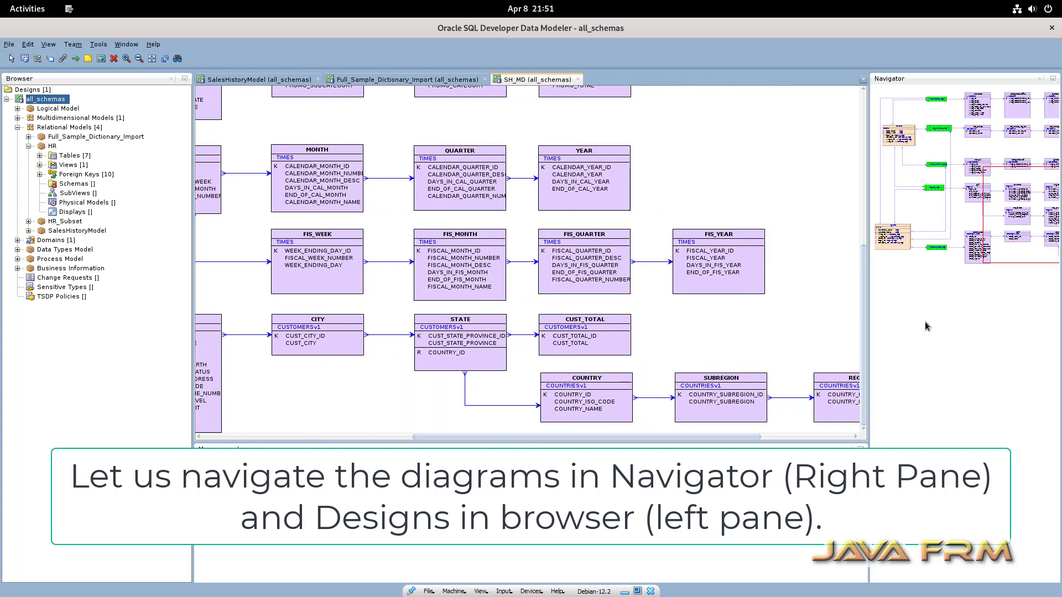
drag(868, 211, 808, 220)
drag(605, 438, 715, 438)
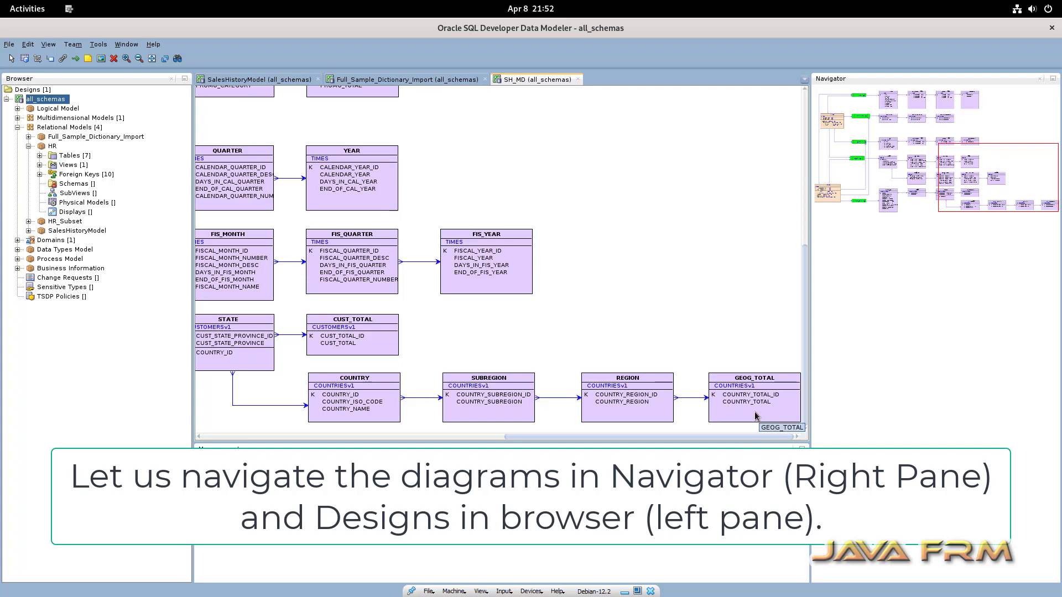
scroll(755, 412, up, 10)
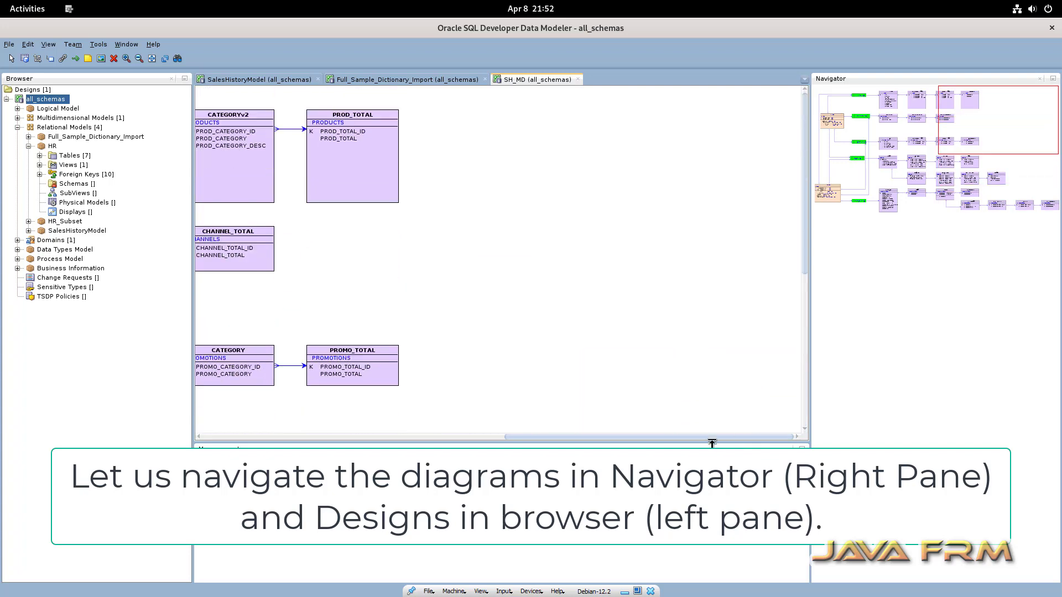
drag(556, 438, 255, 438)
Show the Full_Sample_Dictionary_Import diagram and look through its tables and views across the full width and height.
click(444, 81)
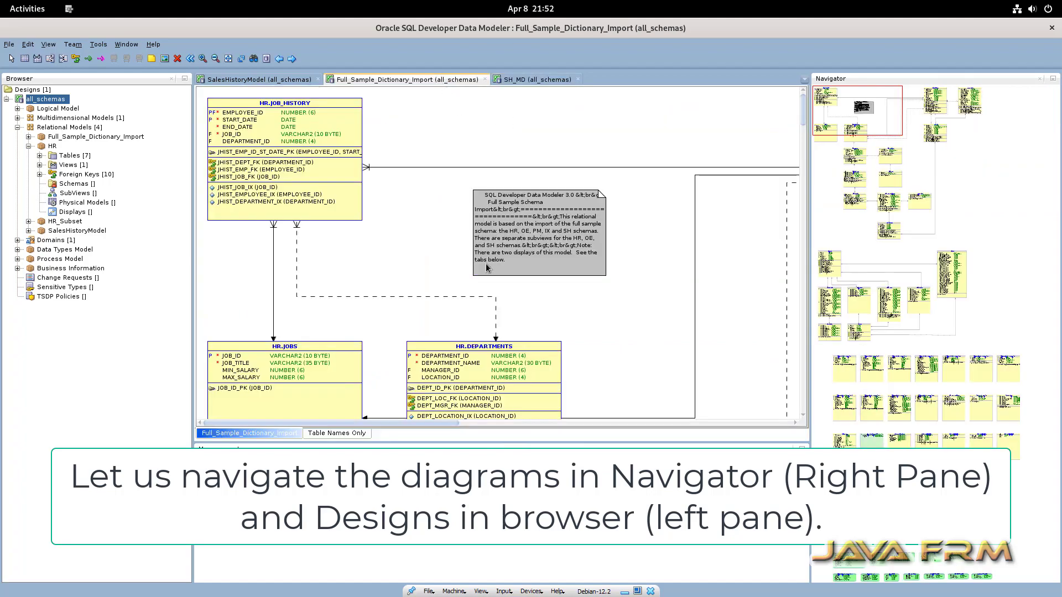
scroll(492, 305, down, 8)
scroll(495, 312, down, 15)
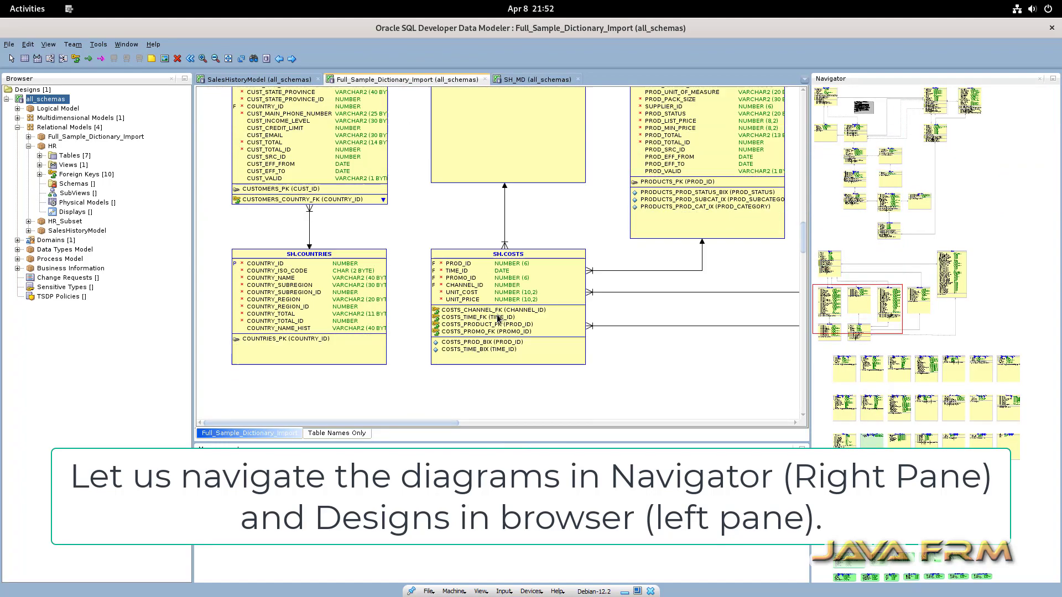
scroll(497, 319, down, 12)
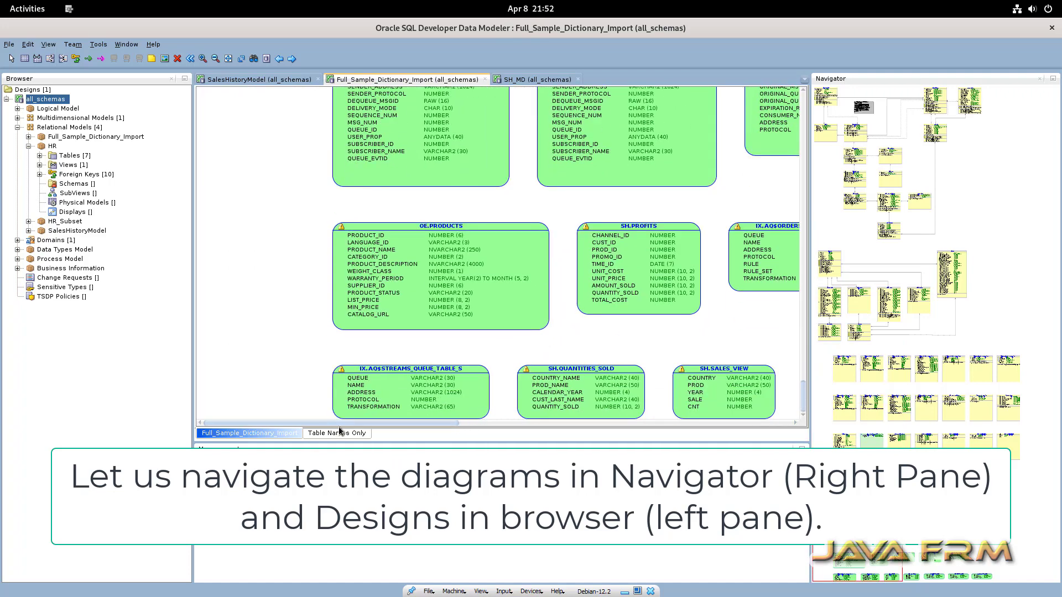
drag(431, 425, 756, 430)
scroll(492, 372, up, 15)
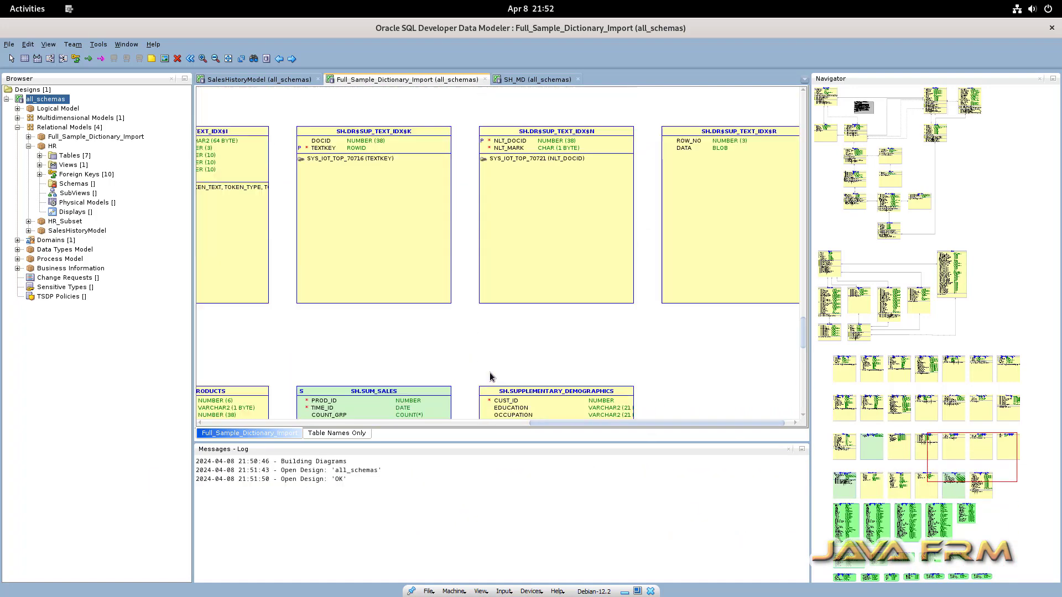
scroll(490, 373, up, 15)
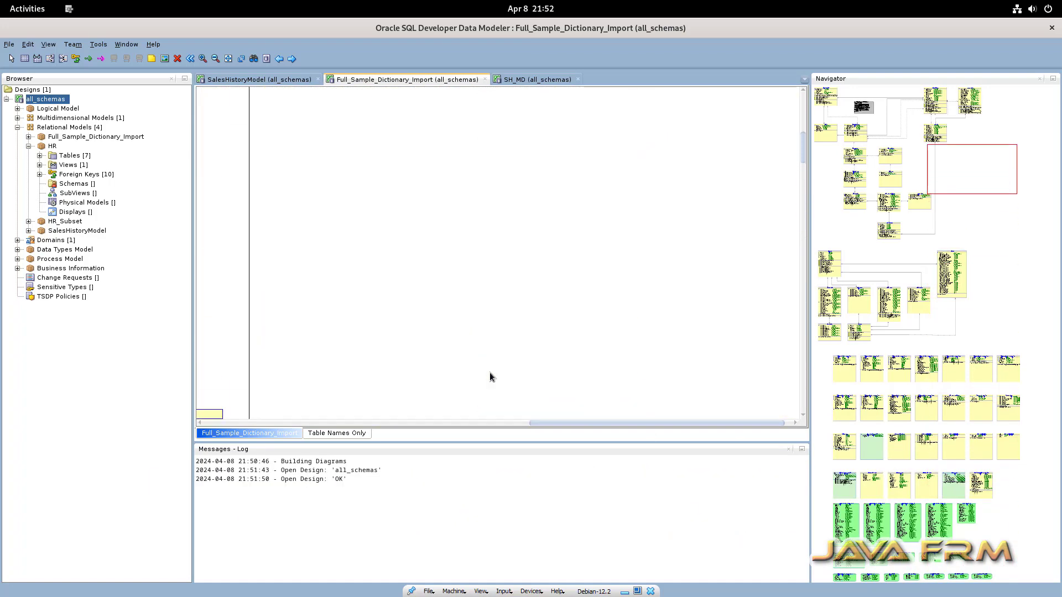
drag(571, 424, 155, 411)
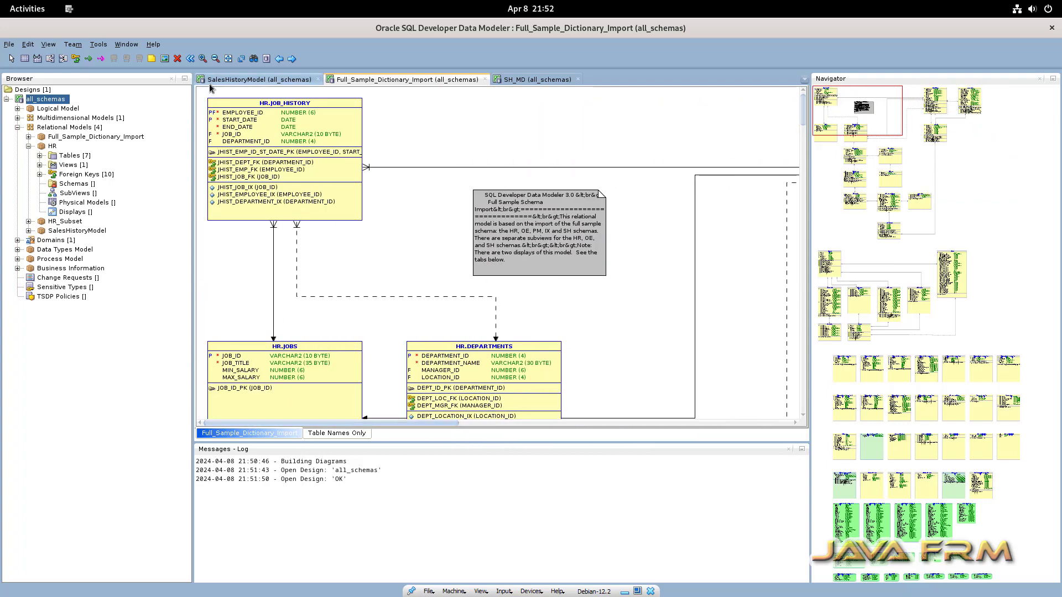
Show the SalesHistoryModel diagram and look over its tables, including SALES, TIMES and LOCATIONS.
click(229, 80)
scroll(407, 288, down, 10)
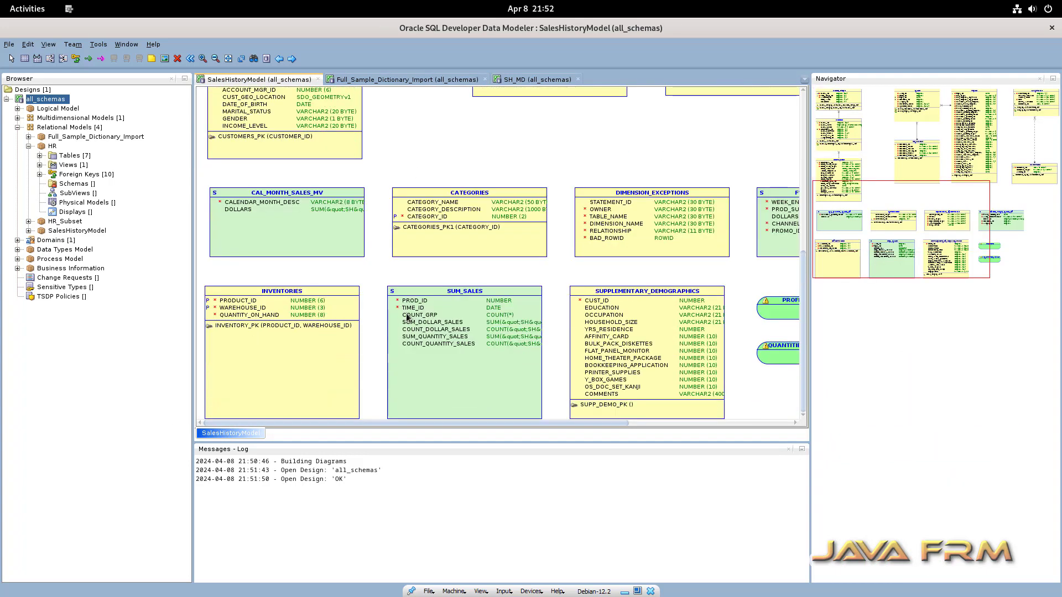
drag(410, 423, 655, 431)
scroll(621, 333, up, 10)
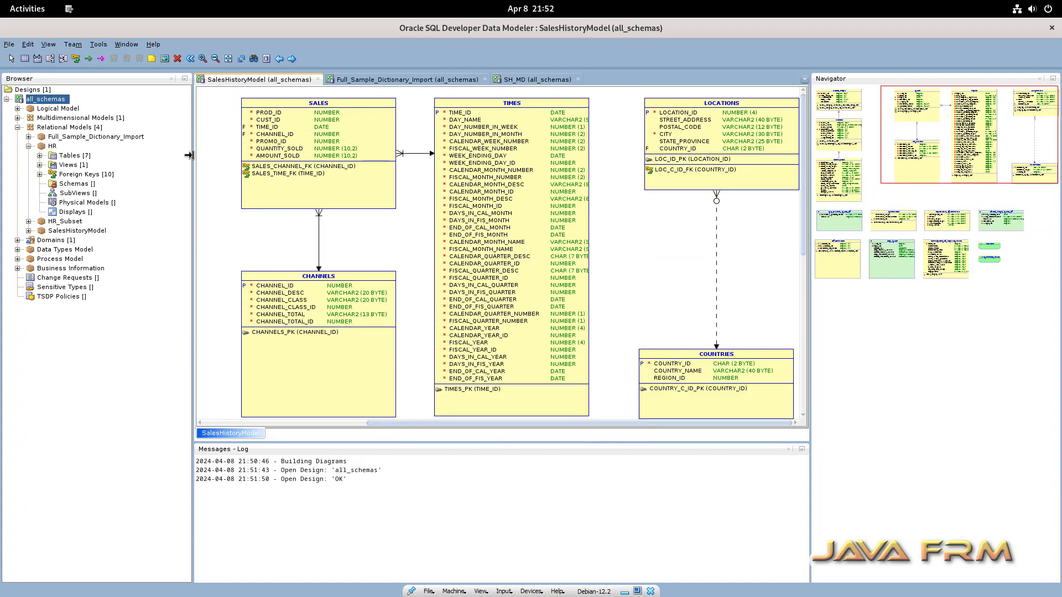
Widen the Browser pane and expand the Logical Model's entities, relations, views and subviews to review them.
drag(188, 155, 310, 153)
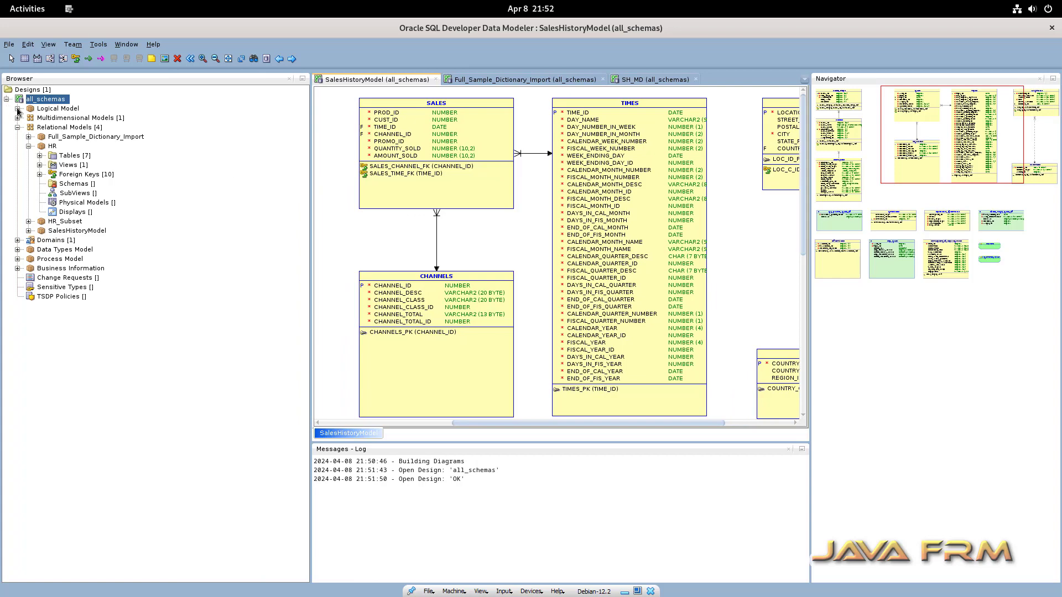
click(17, 108)
click(28, 117)
scroll(77, 323, down, 3)
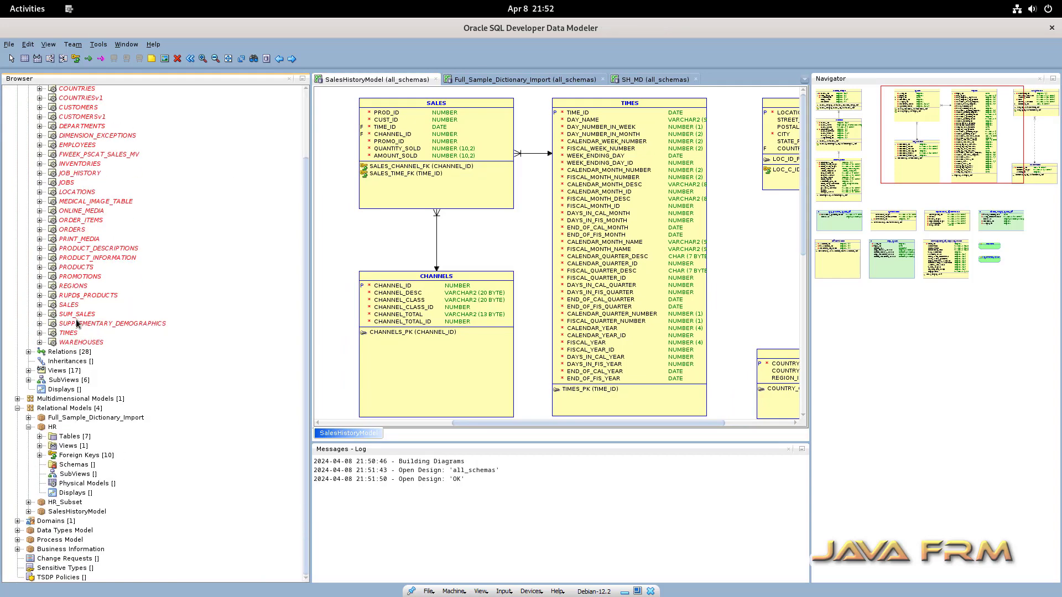
click(29, 352)
scroll(55, 387, down, 10)
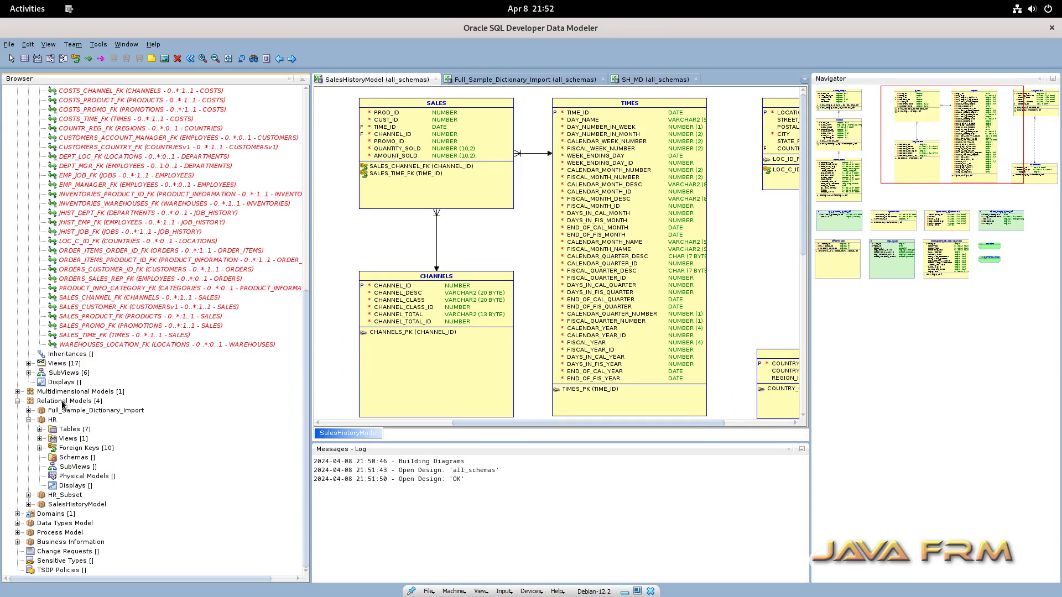
click(28, 364)
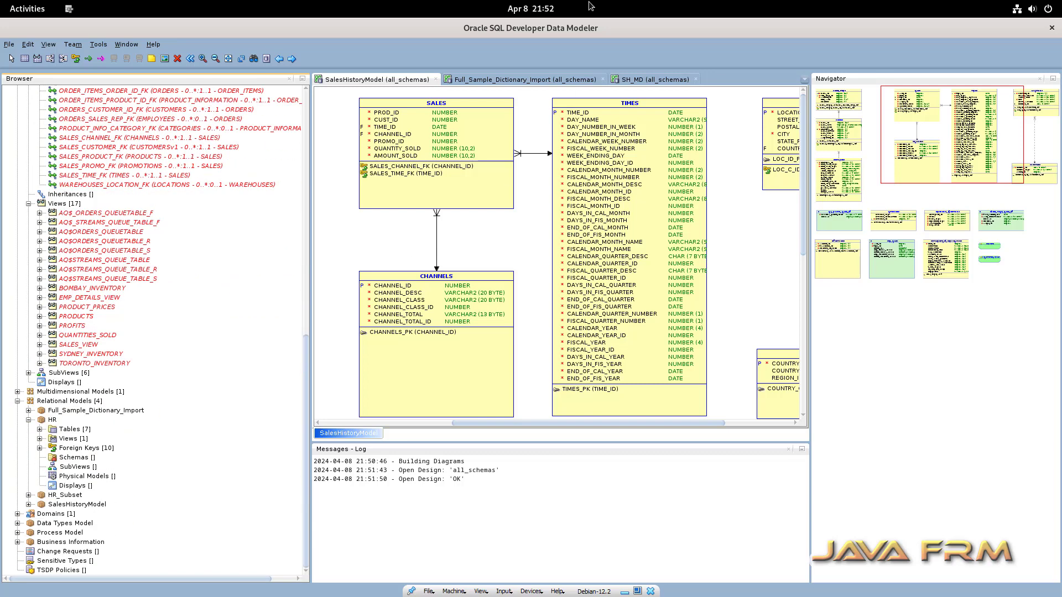
click(29, 372)
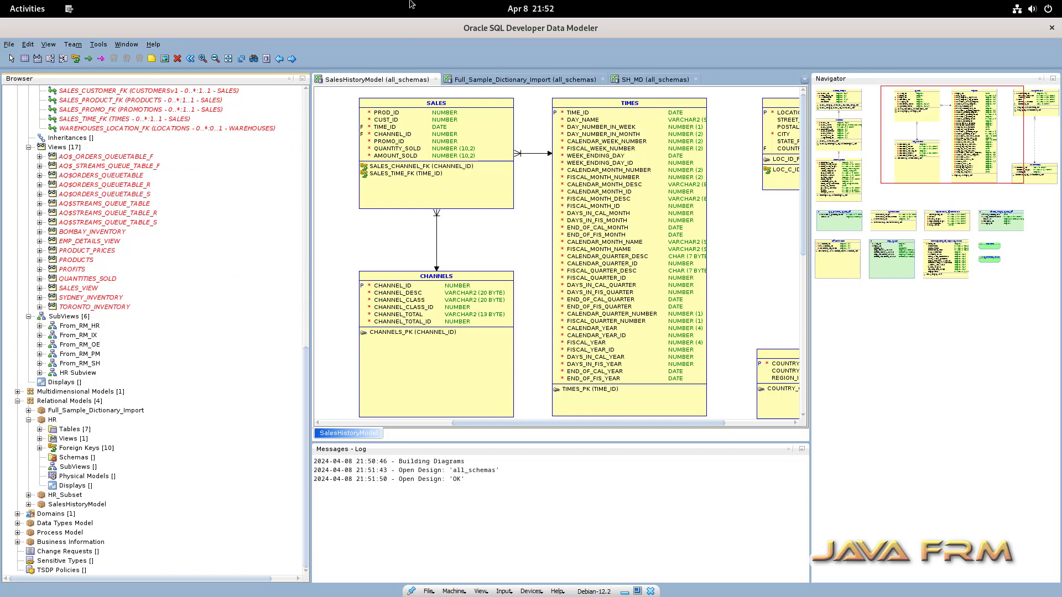
Expand the SH_MD multidimensional model and review its cubes, levels, dimensions, hierarchies and rollup links.
click(17, 391)
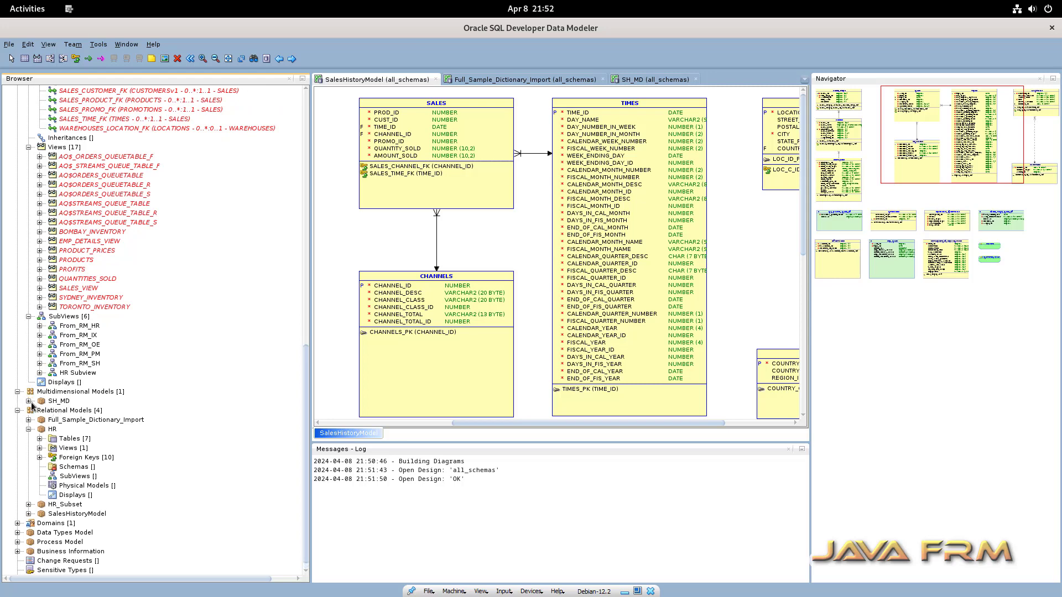
click(29, 401)
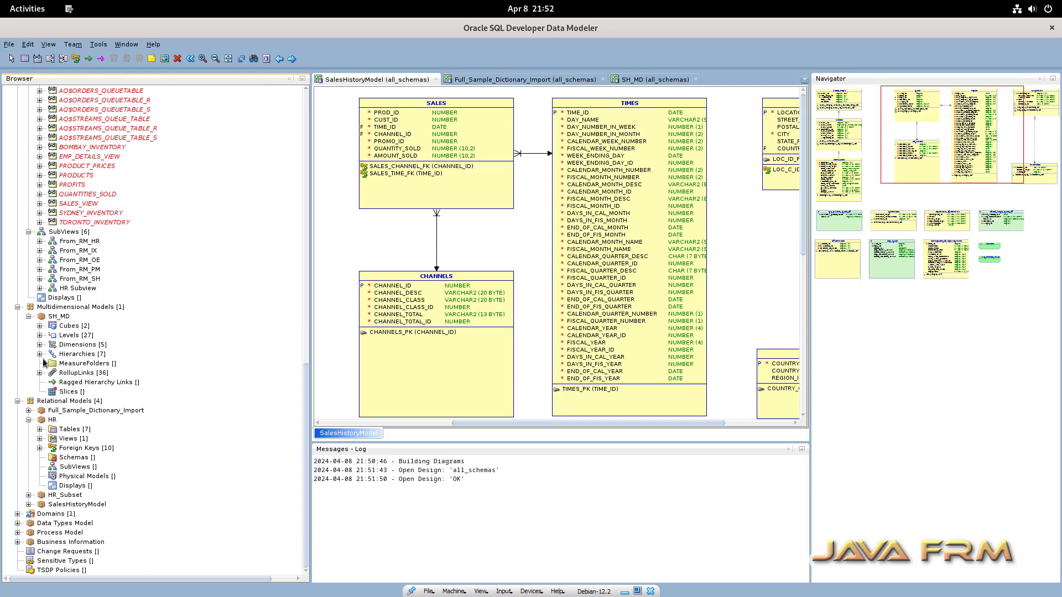
click(40, 326)
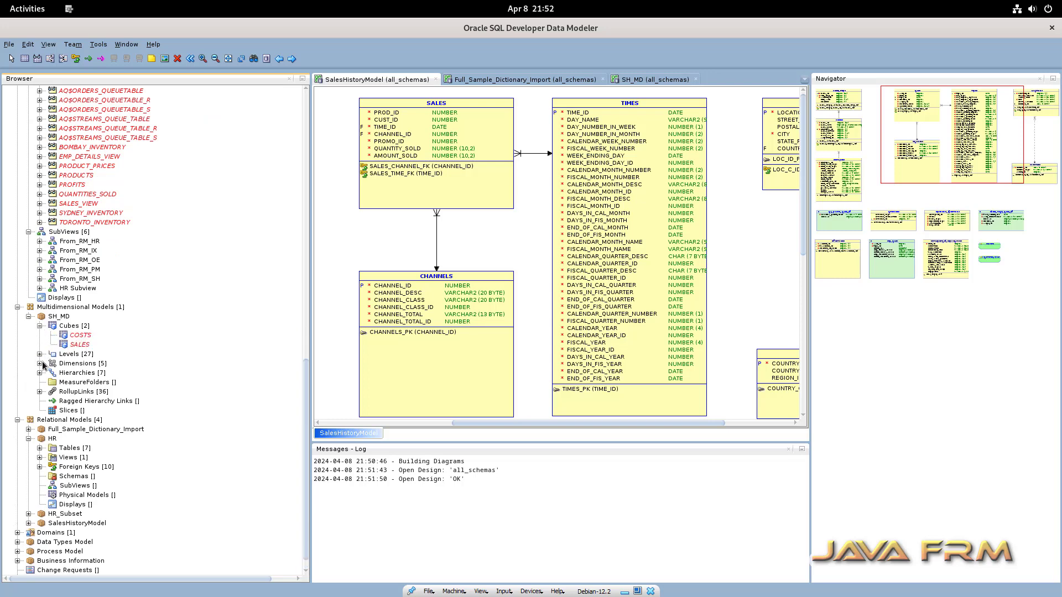
click(39, 354)
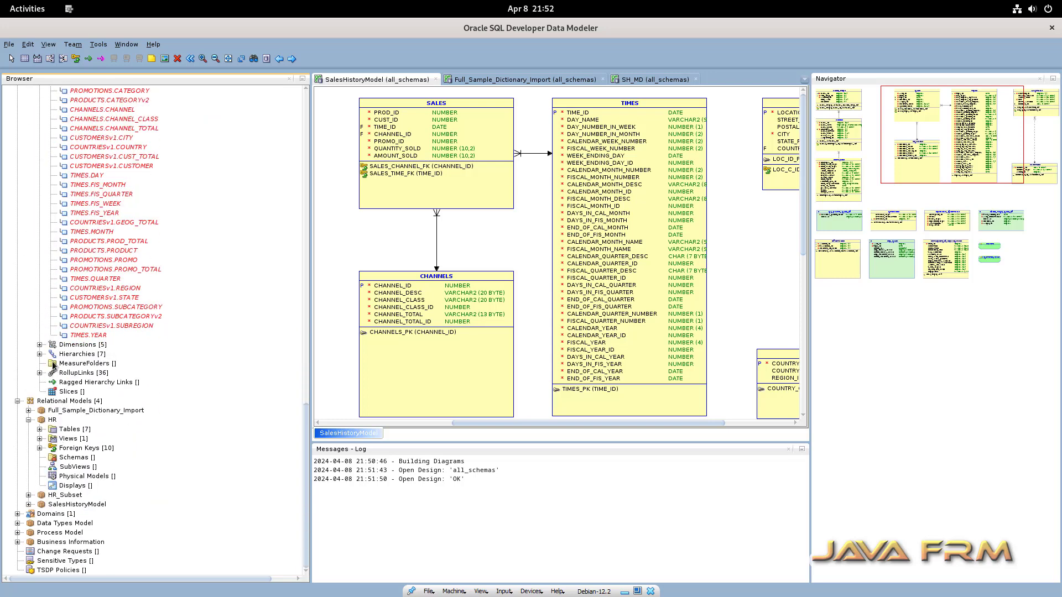
click(39, 344)
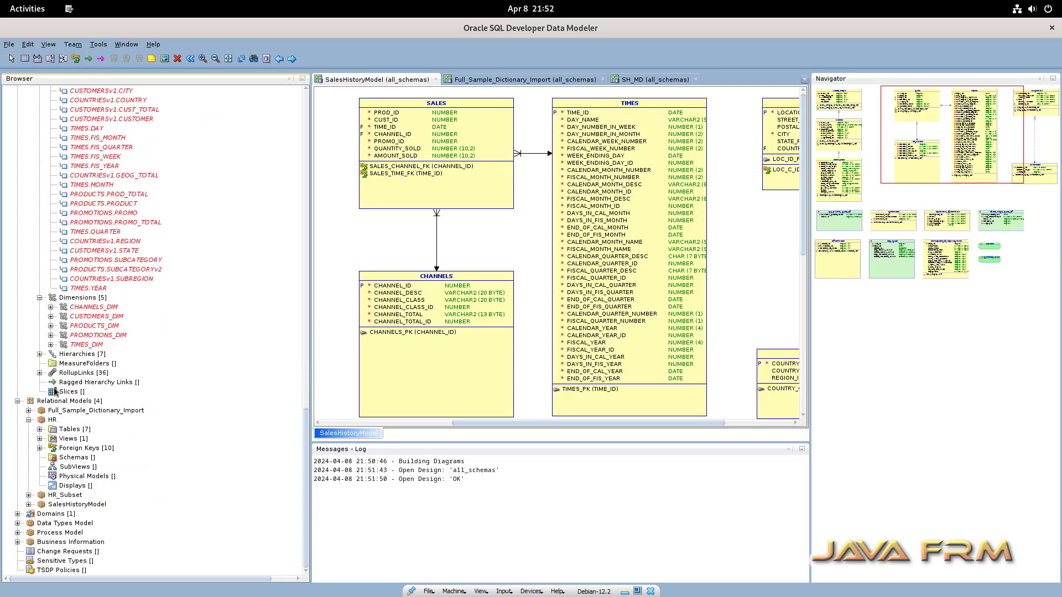
click(39, 354)
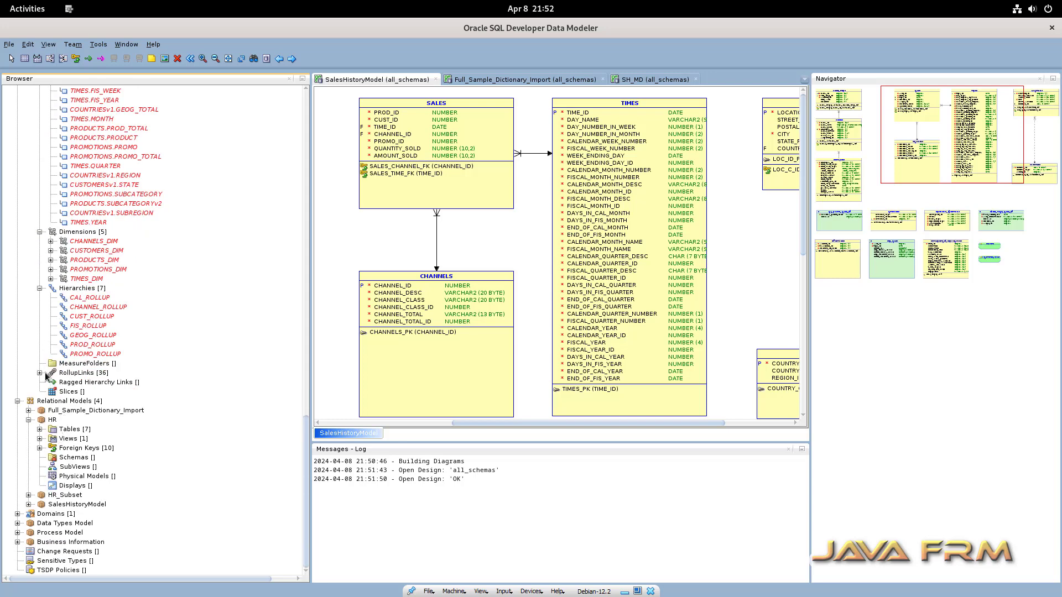
click(40, 373)
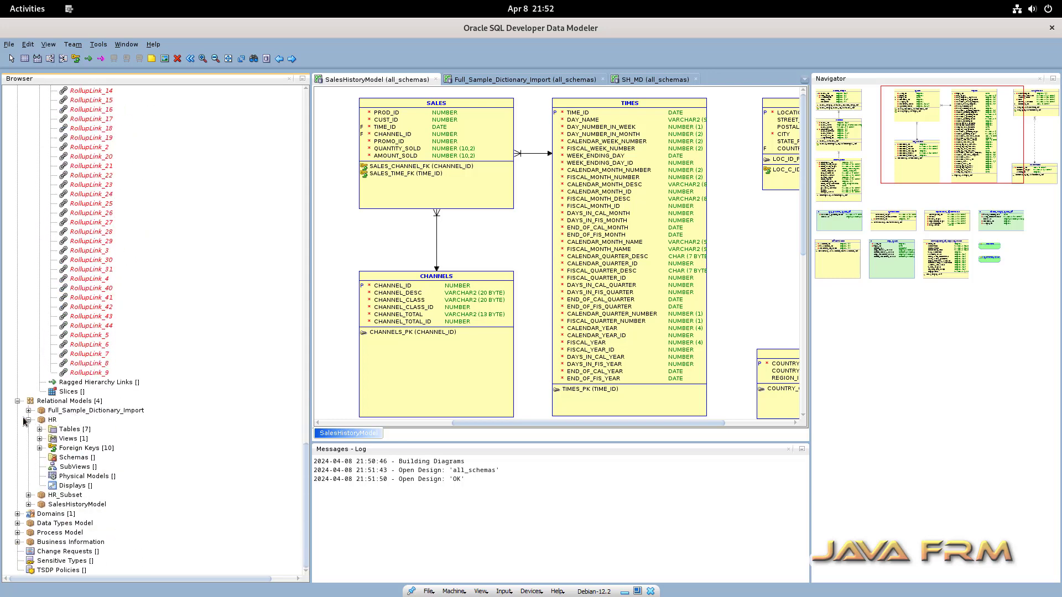
Expand the Full_Sample_Dictionary_Import model's tables and views and the HR model's tables, views and foreign keys to review them.
click(28, 411)
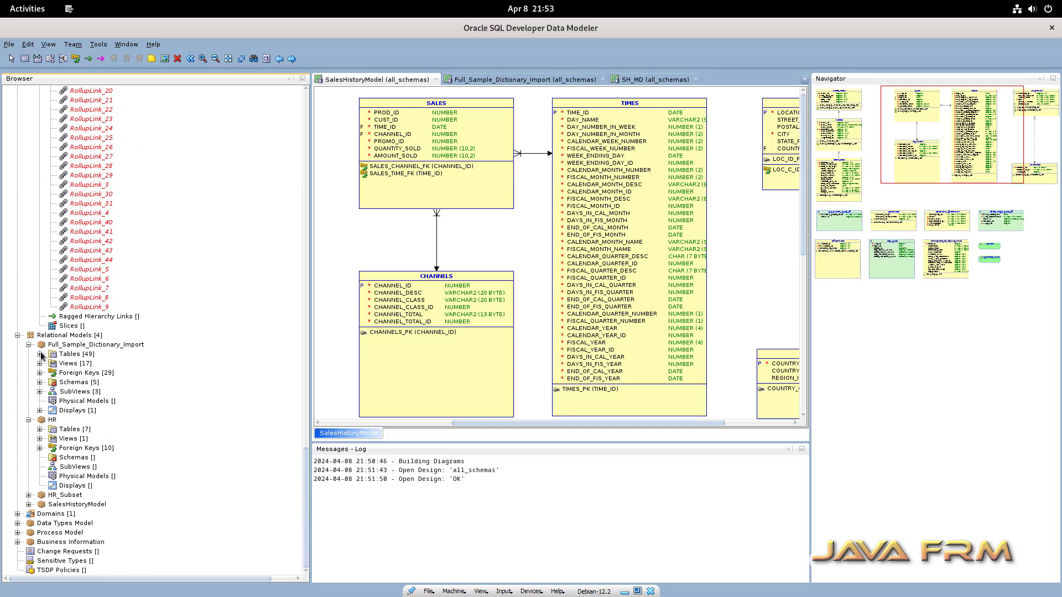
click(39, 354)
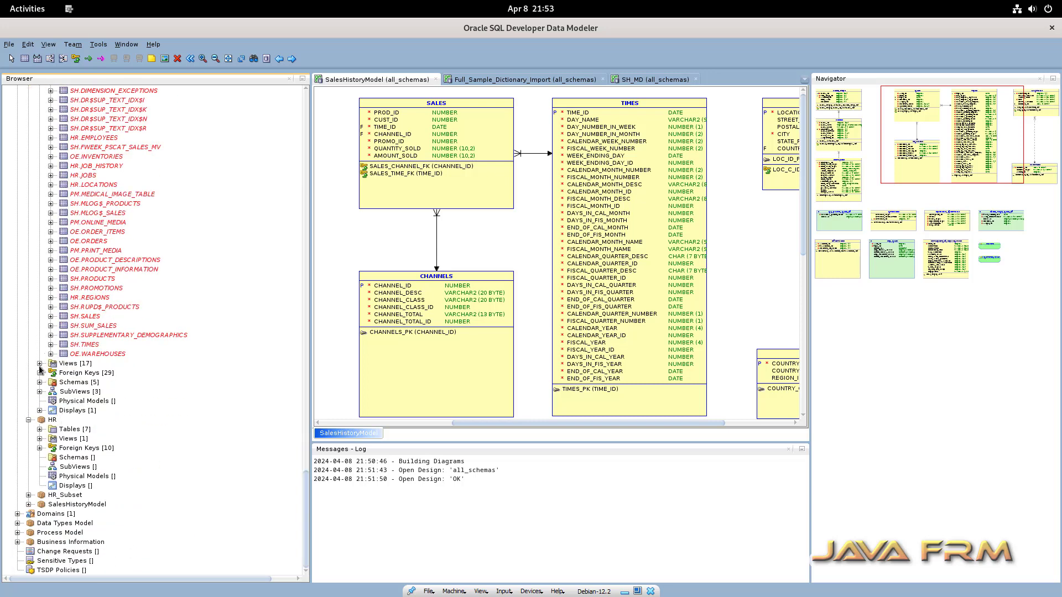
click(39, 364)
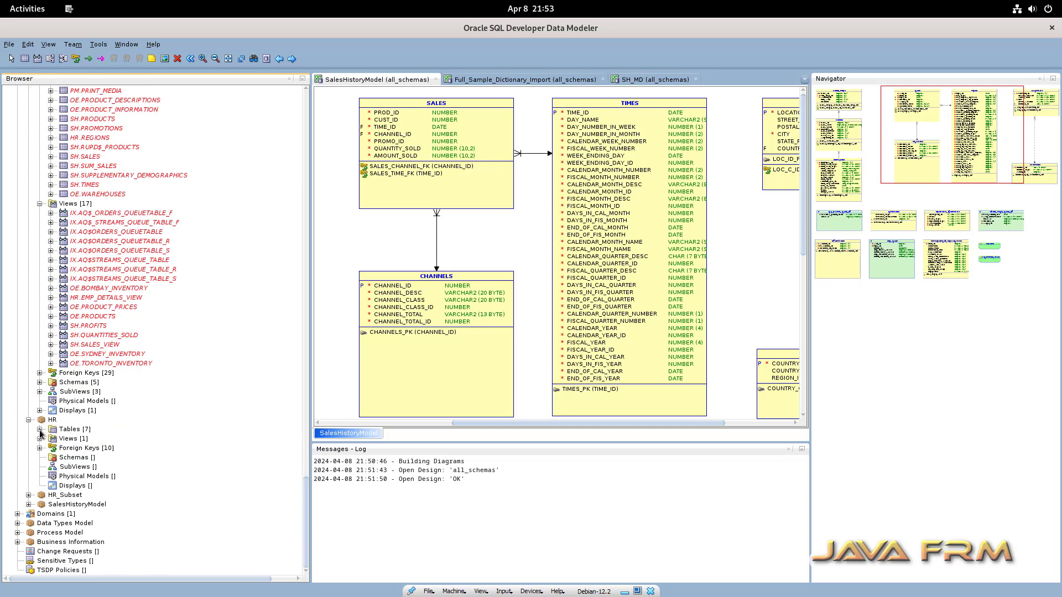
click(39, 429)
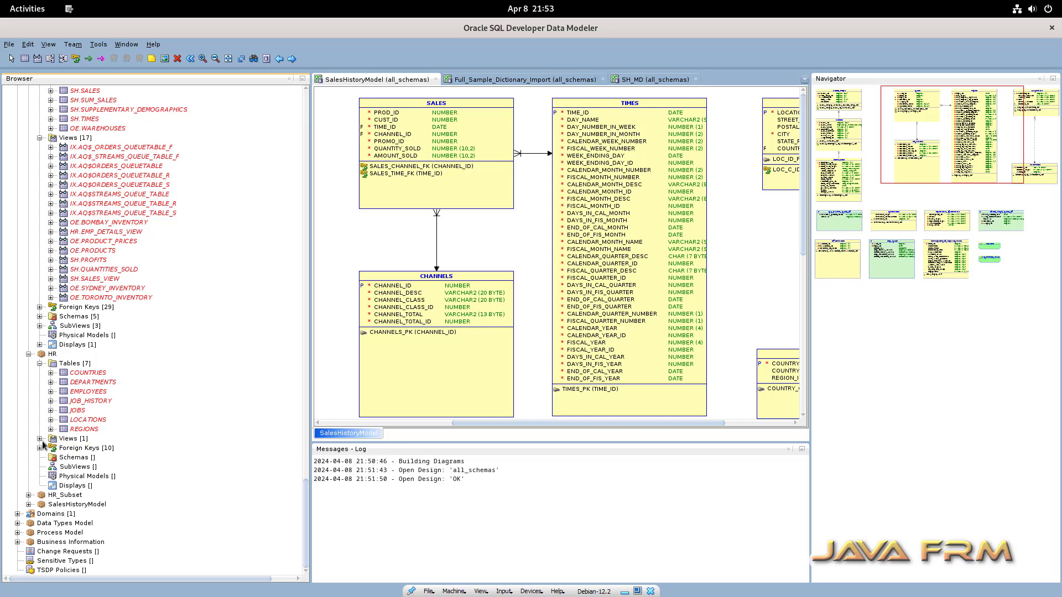
click(39, 439)
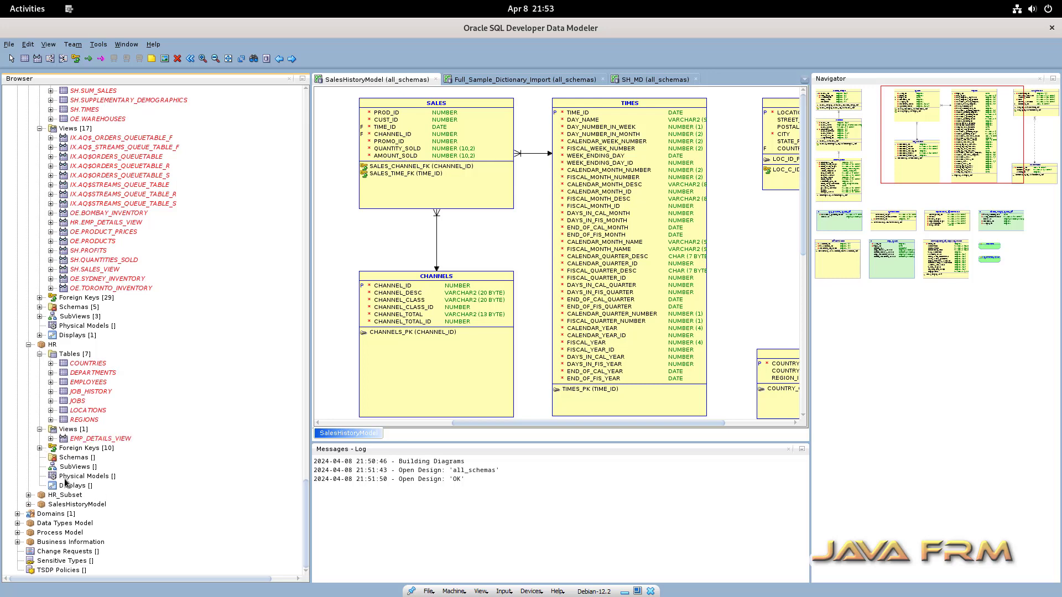
click(39, 448)
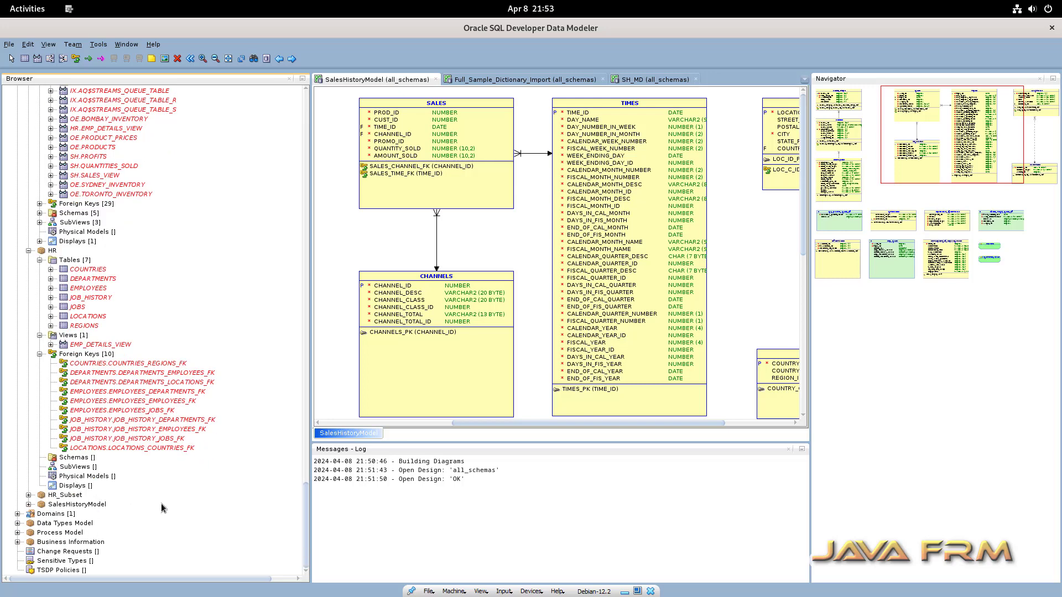
Expand the Domains and the Data Types Model's structured, collection and predefined structured types to review them.
click(17, 514)
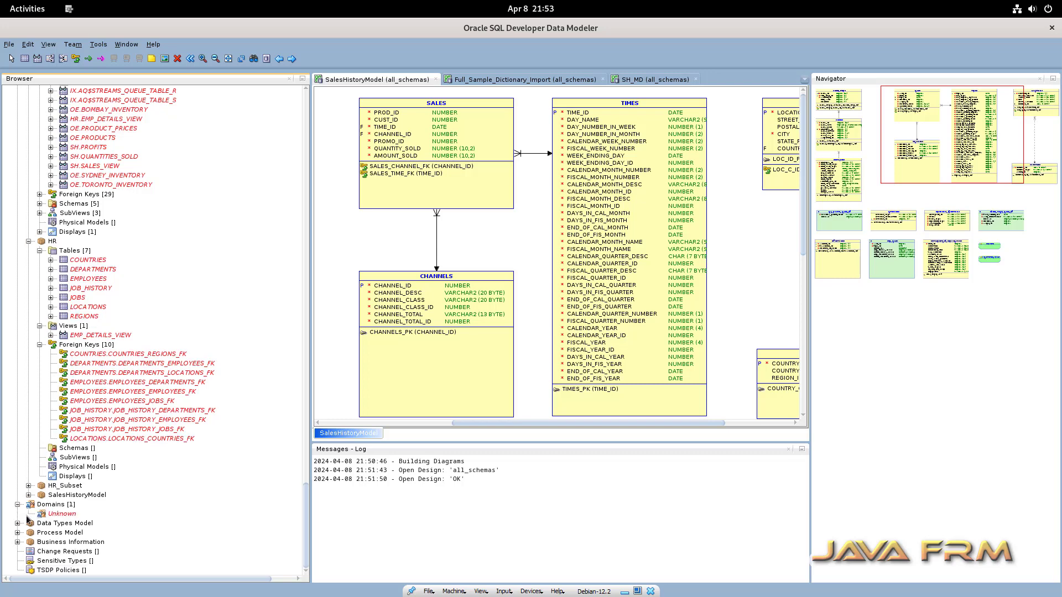
click(17, 523)
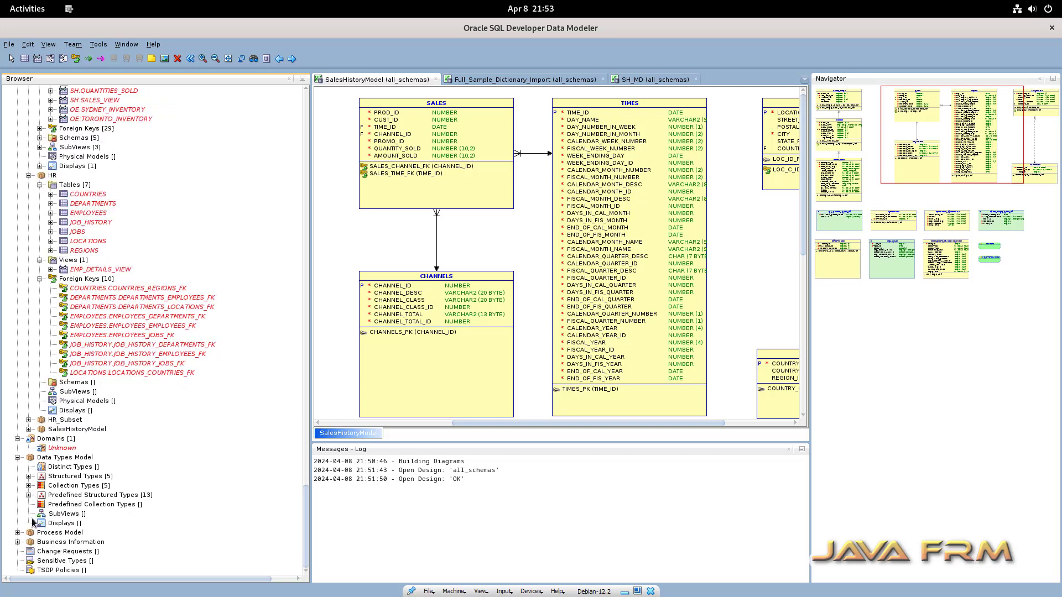
click(28, 476)
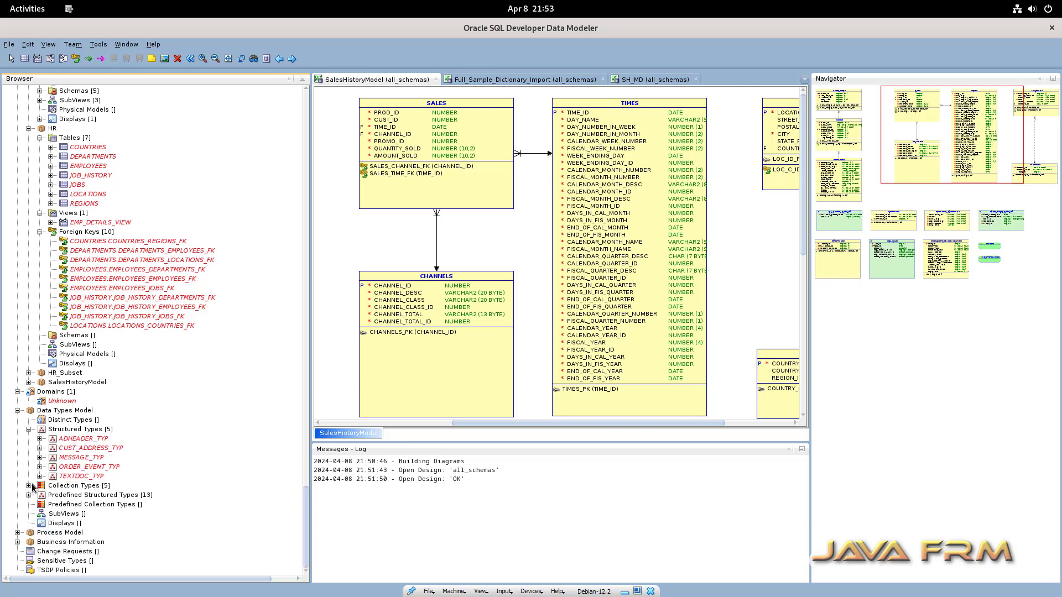
click(28, 485)
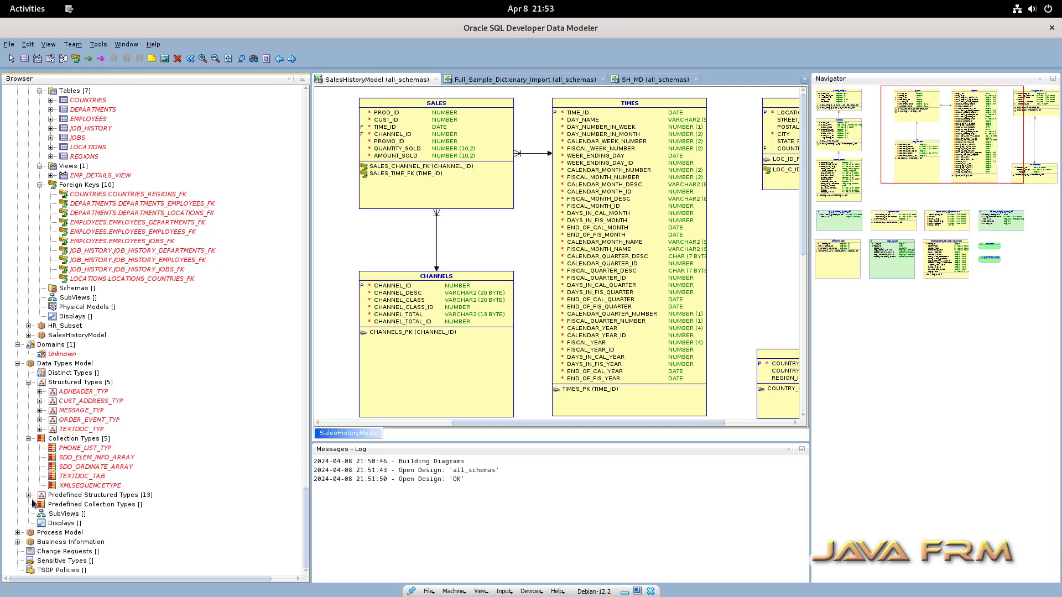
click(28, 495)
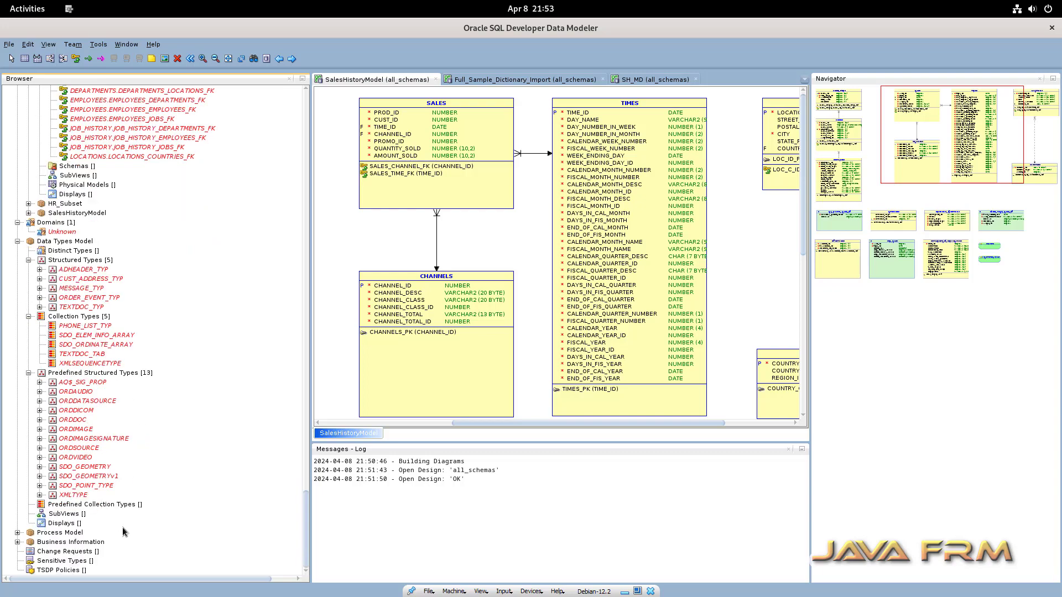
Collapse the logical, multidimensional, relational, domains and data types branches of the all_schemas design.
scroll(123, 532, up, 15)
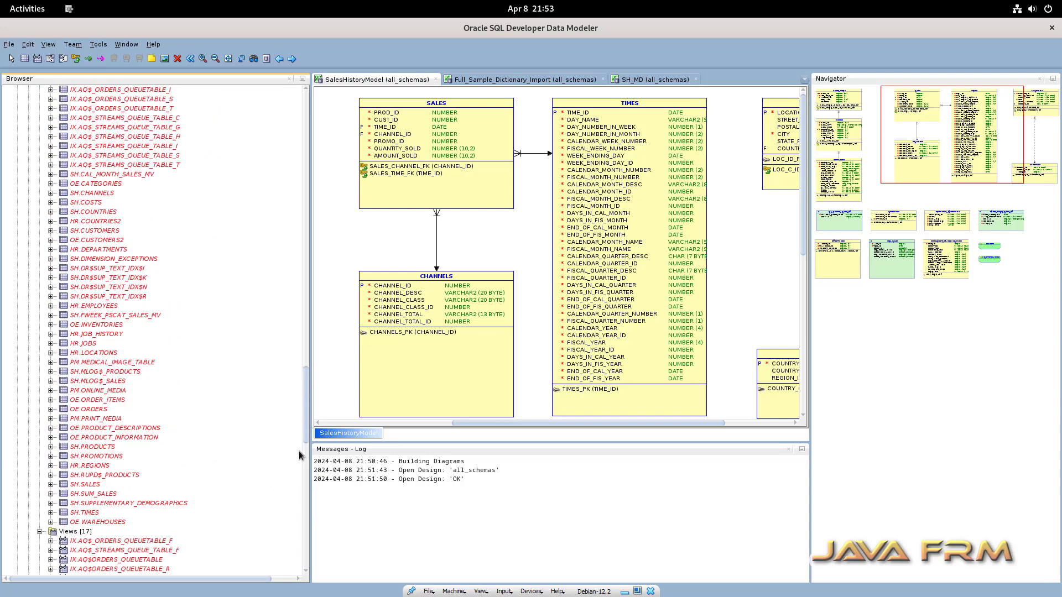
drag(305, 441, 309, 145)
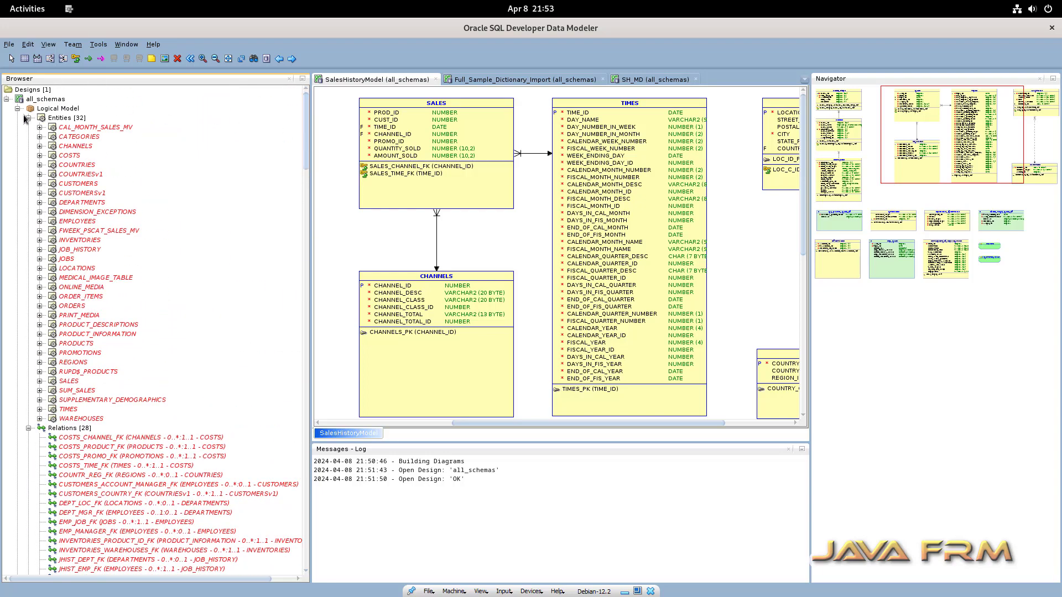
click(17, 109)
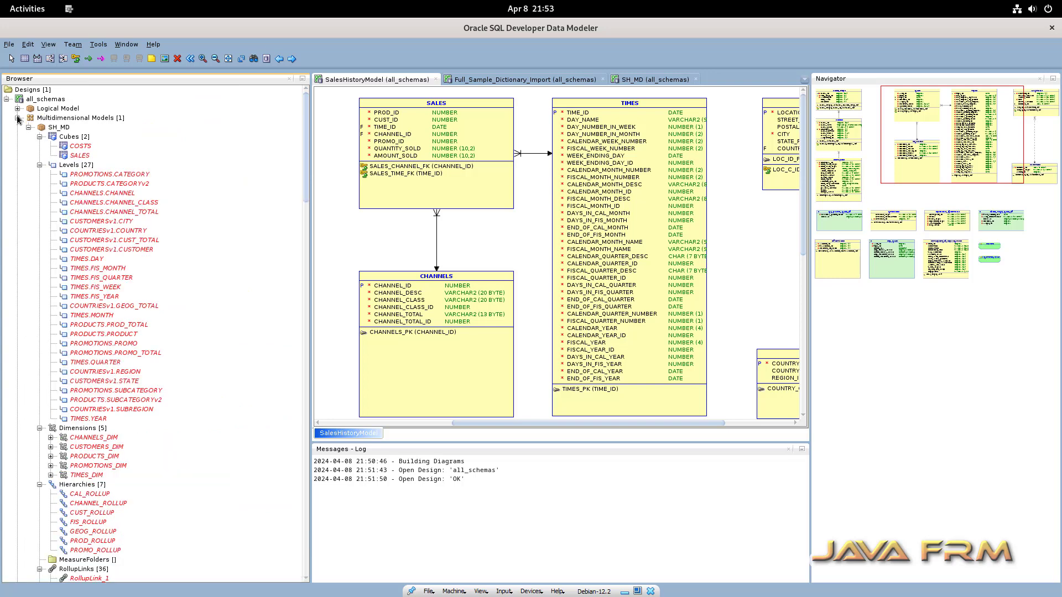
click(18, 118)
click(18, 127)
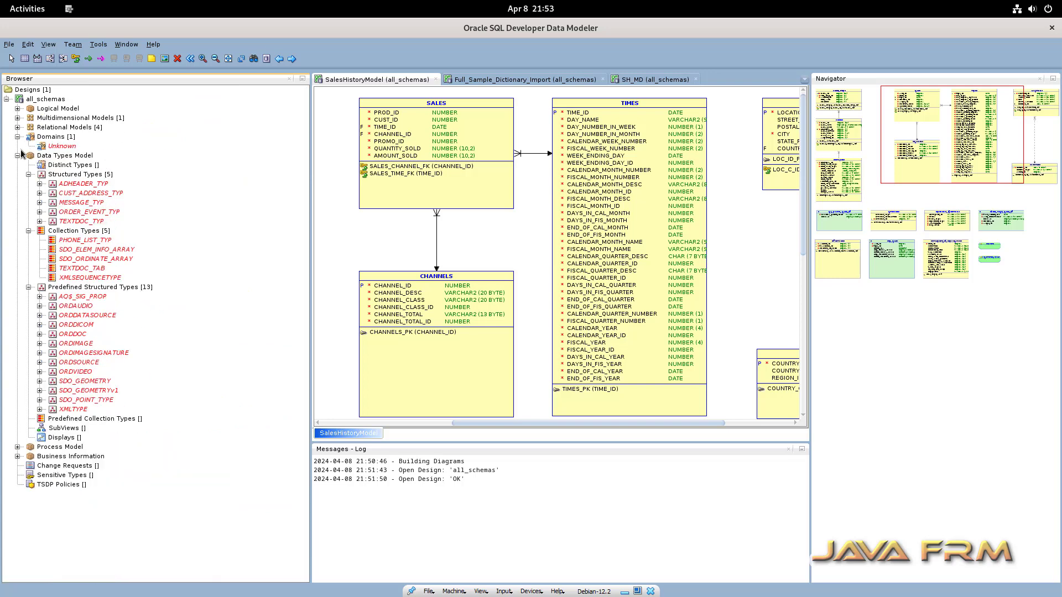
click(17, 156)
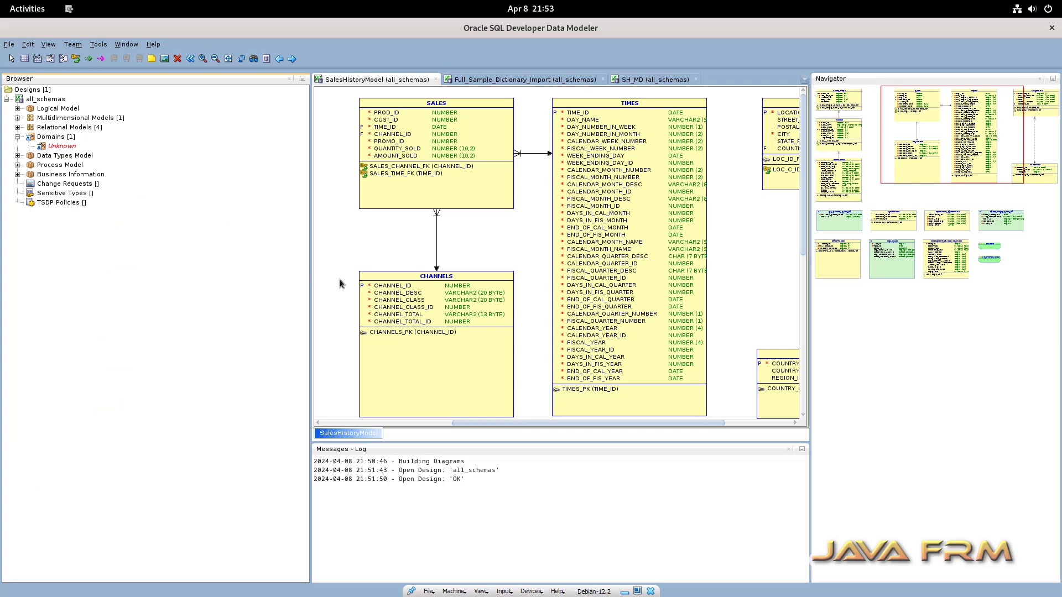
click(17, 138)
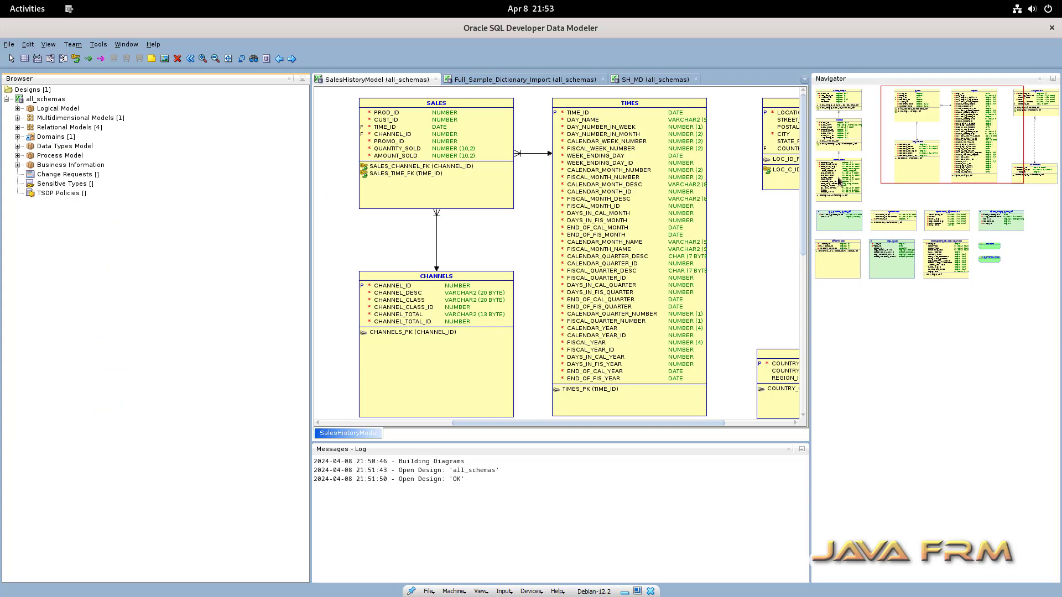
Close the SH_MD, Full_Sample_Dictionary_Import and SalesHistoryModel diagrams, and exit Data Modeler without saving the design.
click(653, 78)
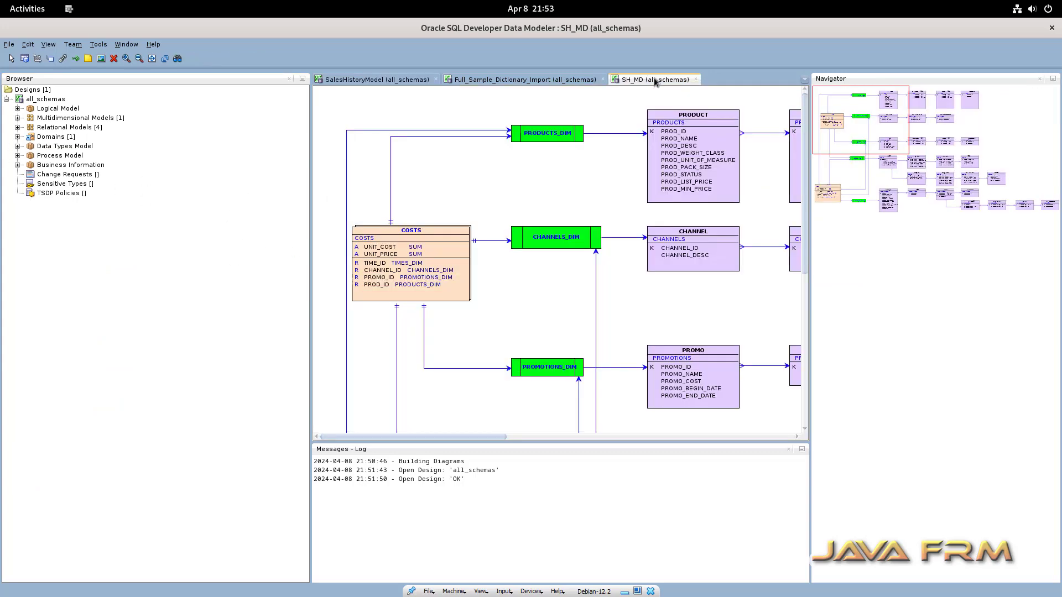
click(695, 80)
click(603, 79)
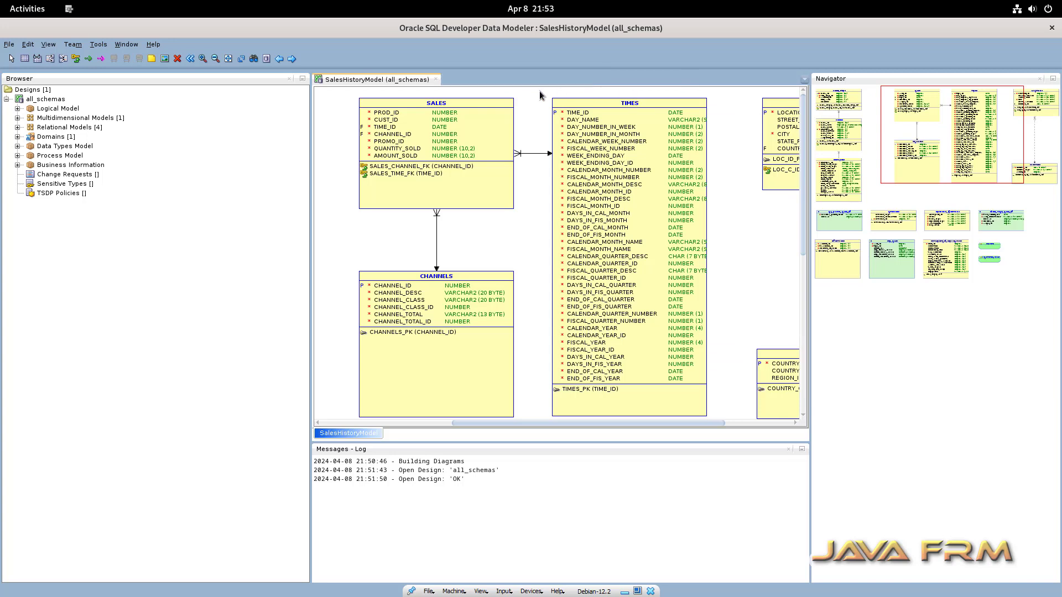
click(435, 79)
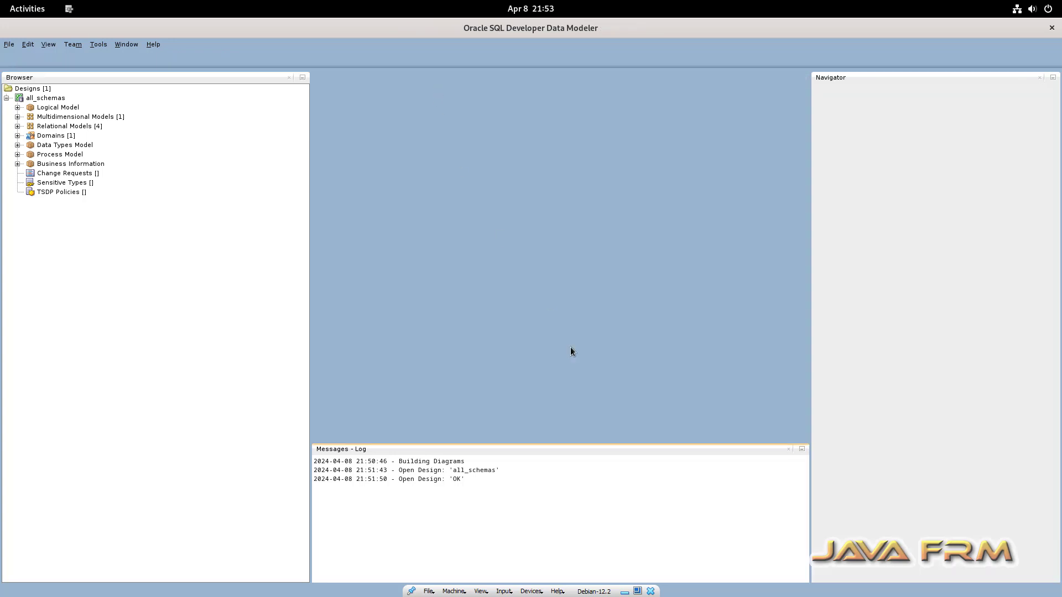
click(1052, 28)
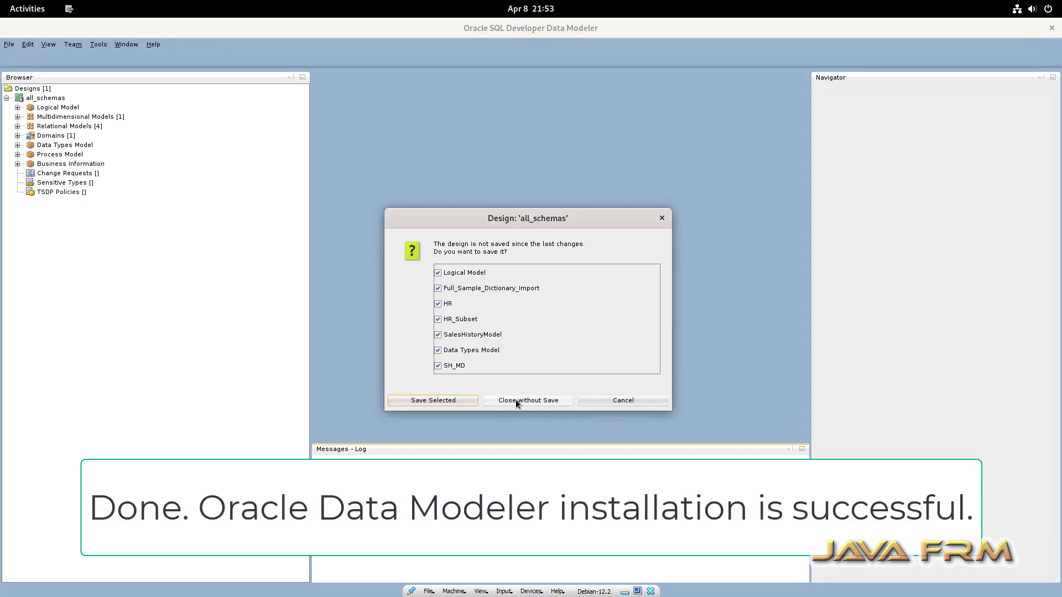
click(516, 400)
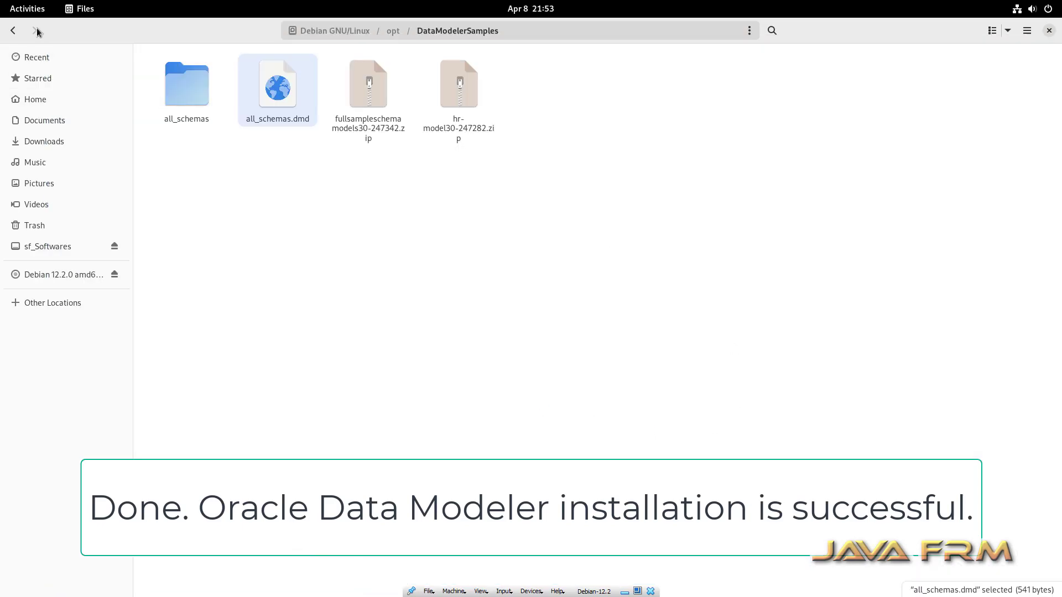
Switch to the Terminal window and close it, along with the Files window showing DataModelerSamples.
click(28, 8)
click(442, 354)
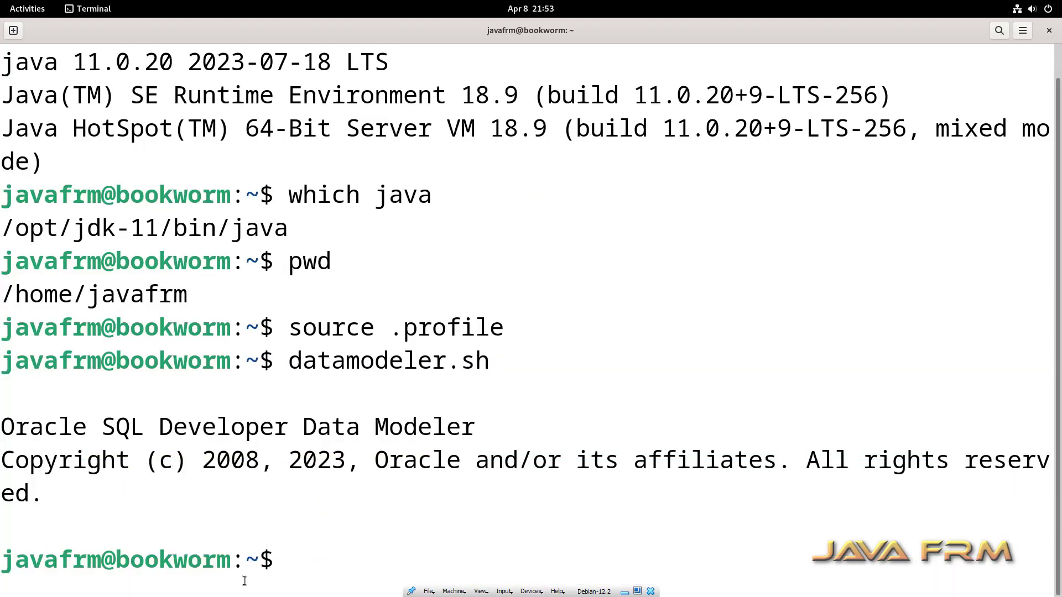
click(1050, 31)
click(1050, 31)
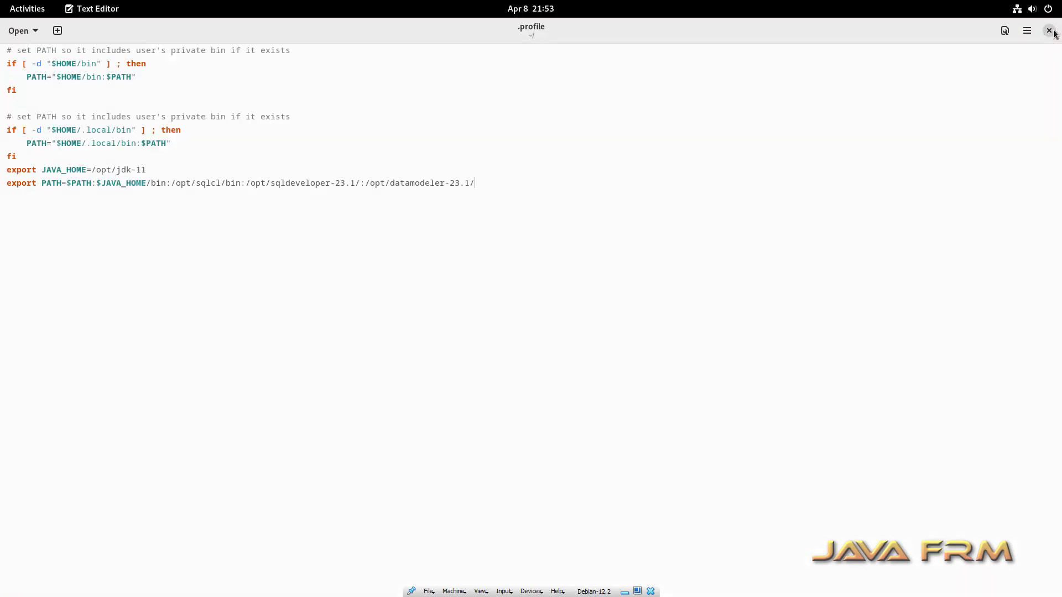